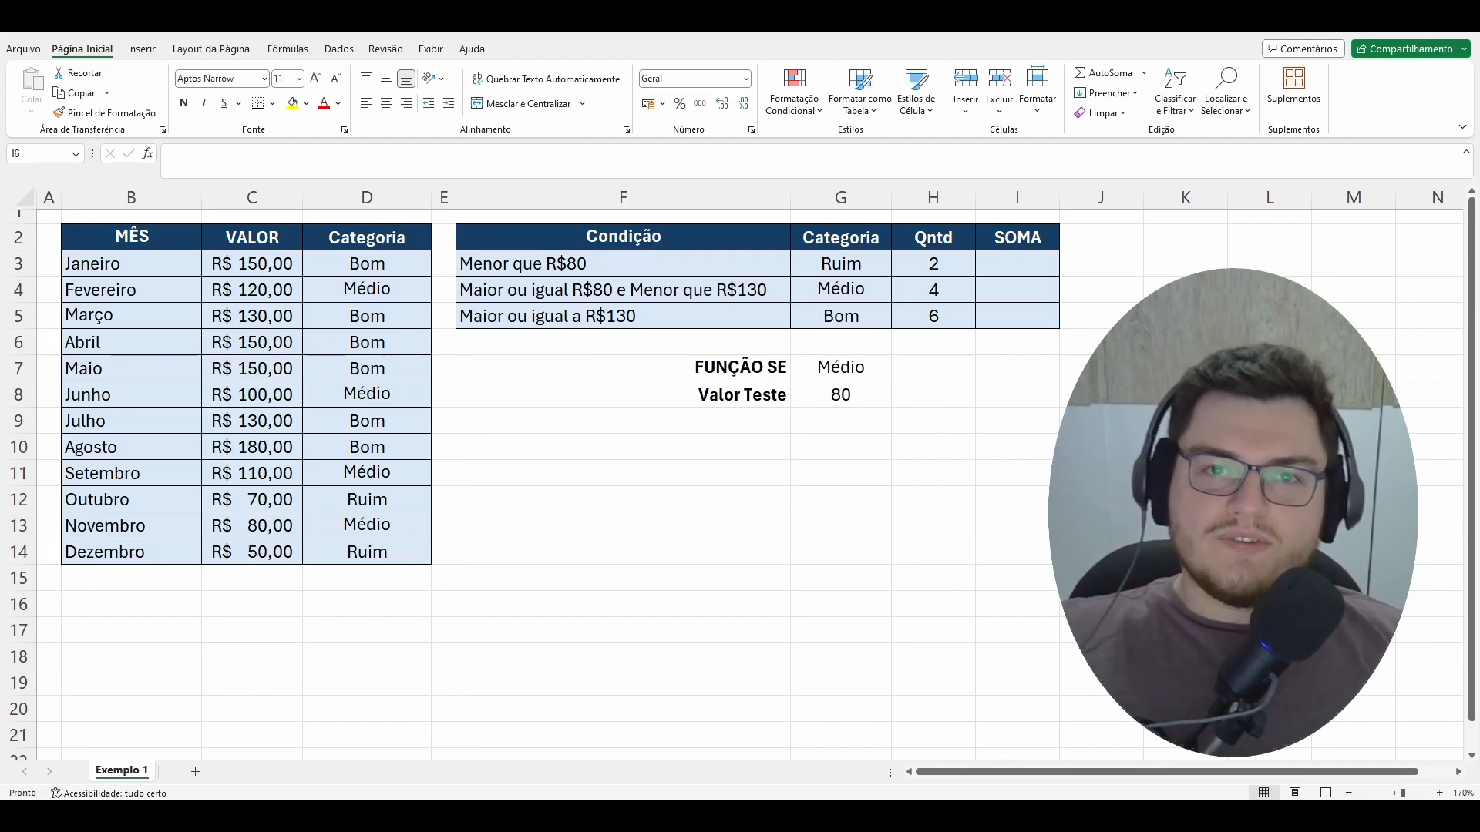
# Step: Examine the monthly table's values alongside the categories assigned to Janeiro, Fevereiro and Outubro
pyautogui.click(930, 237)
pyautogui.moveTo(136, 240); pyautogui.dragTo(1017, 544)
pyautogui.click(1185, 552)
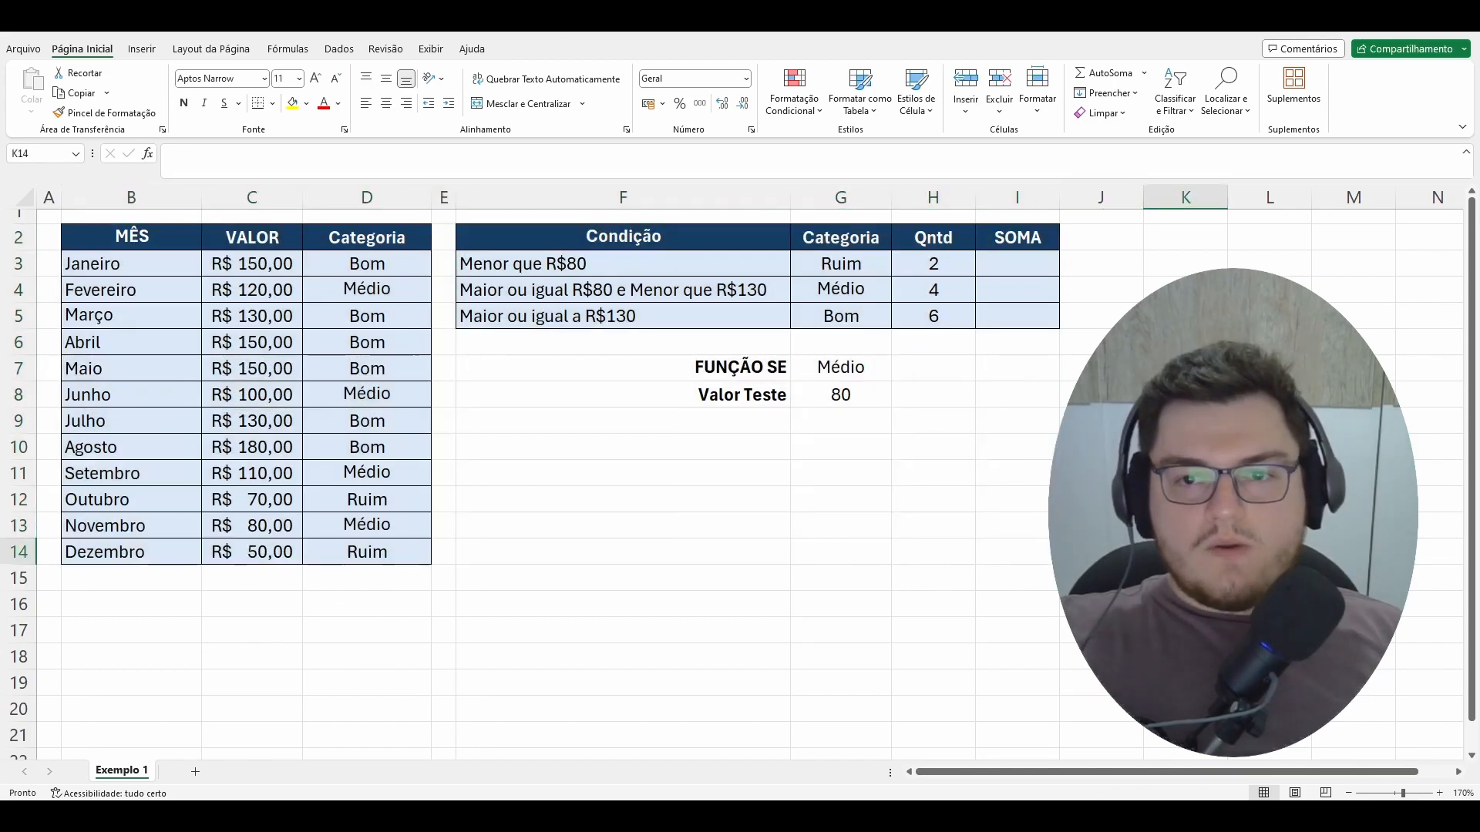
pyautogui.click(1023, 268)
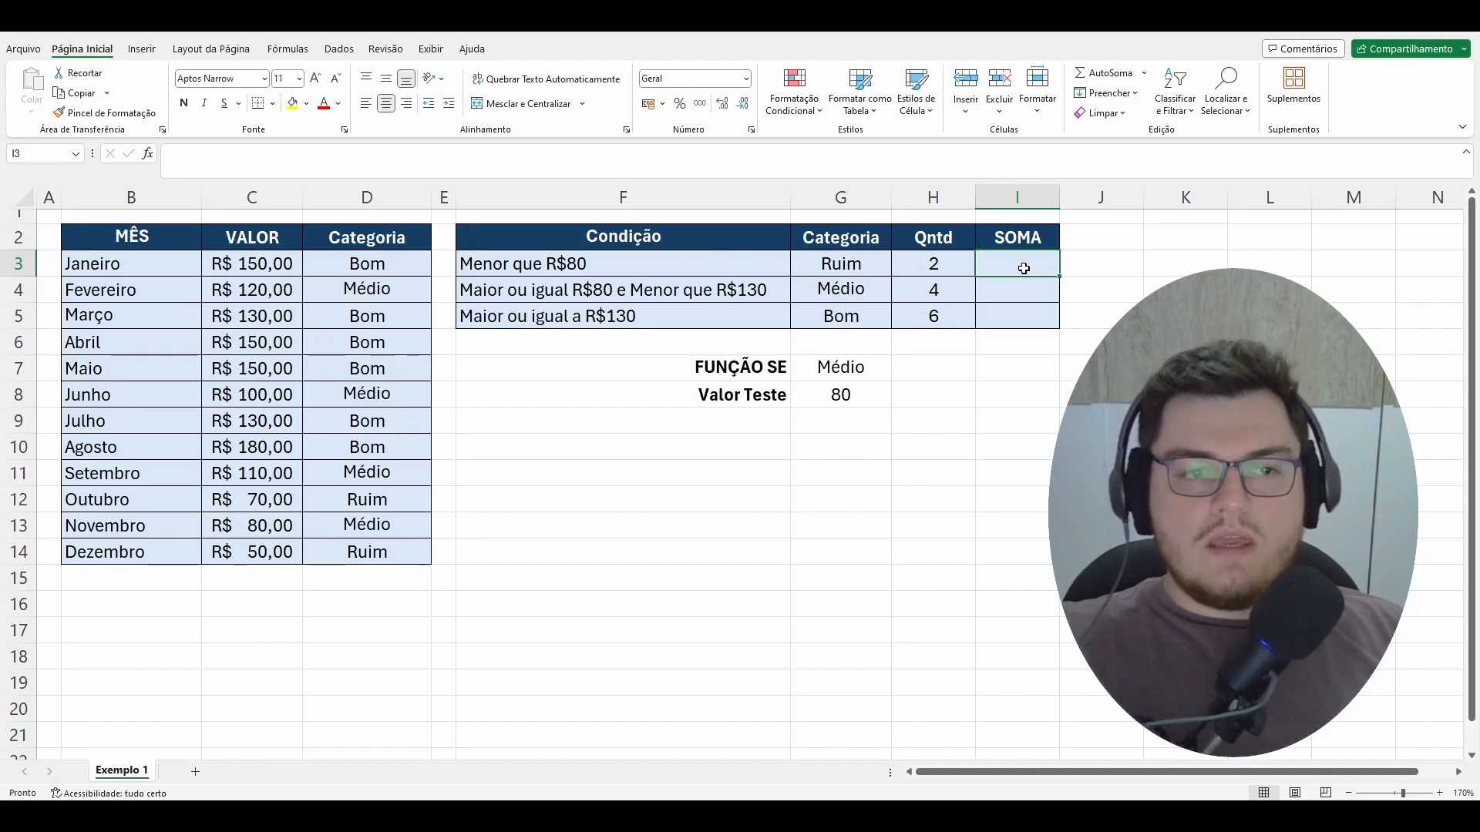
pyautogui.click(377, 268)
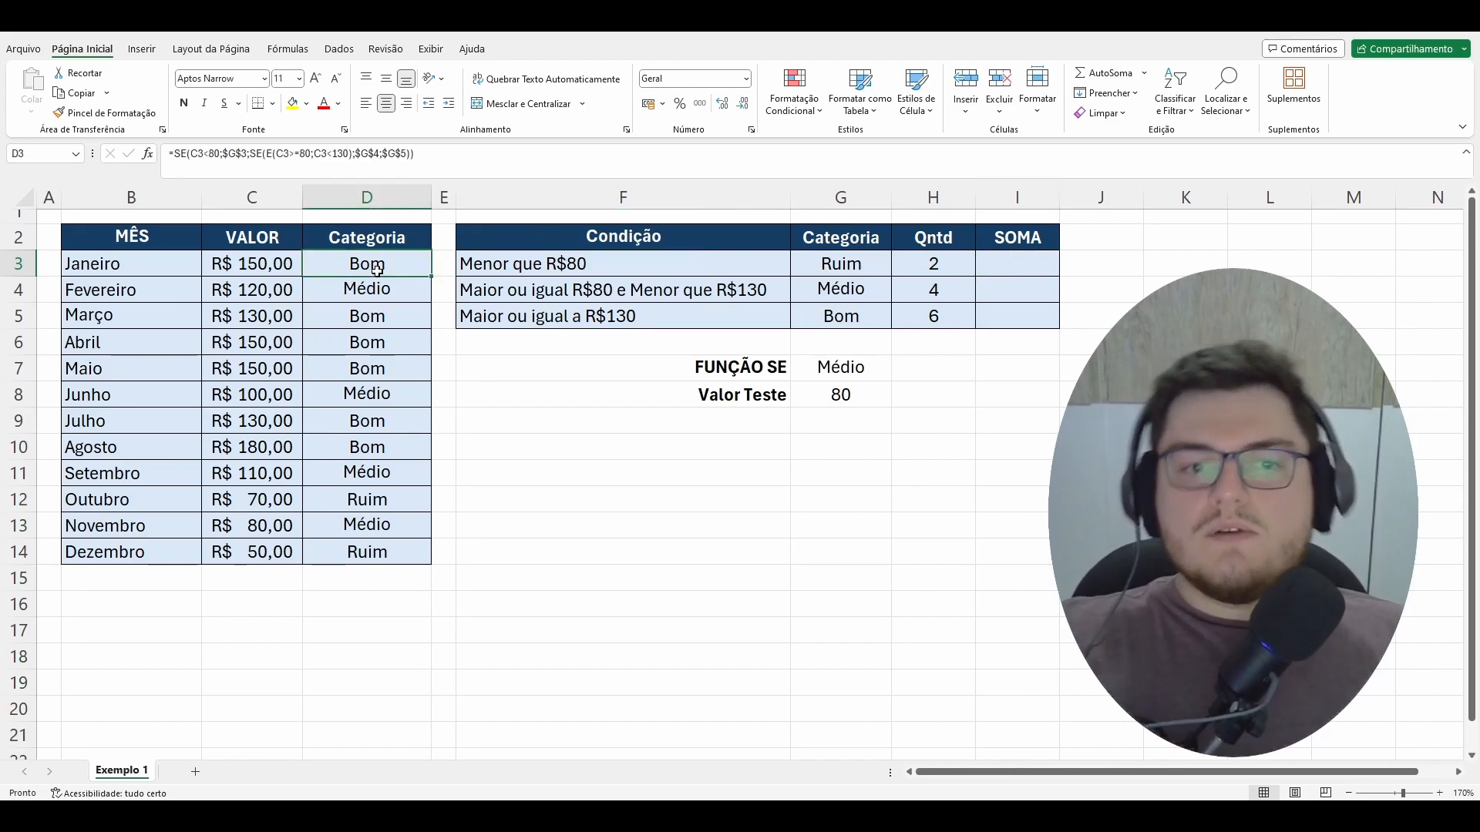
pyautogui.click(247, 273)
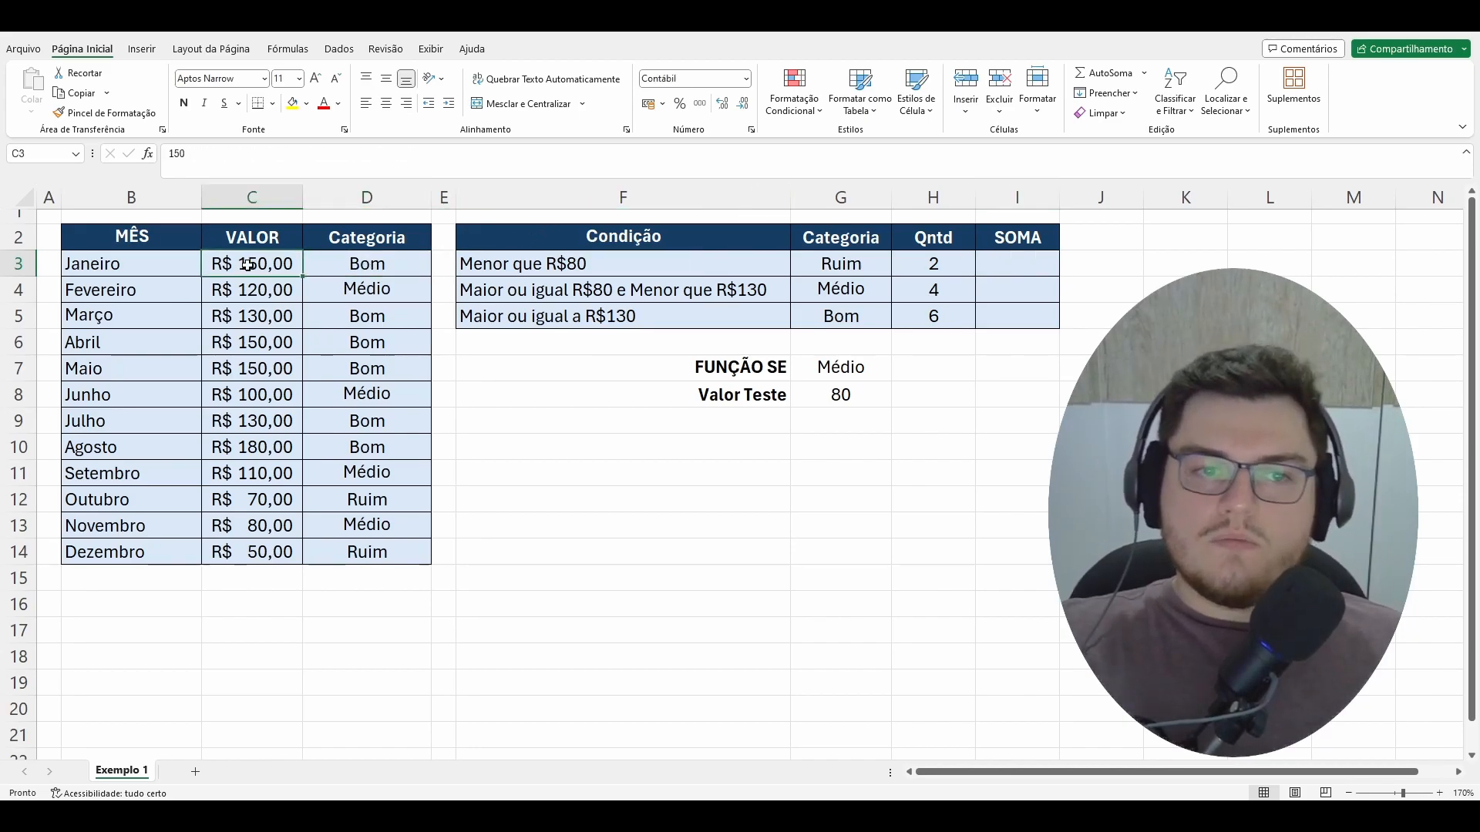
pyautogui.click(381, 286)
pyautogui.click(261, 290)
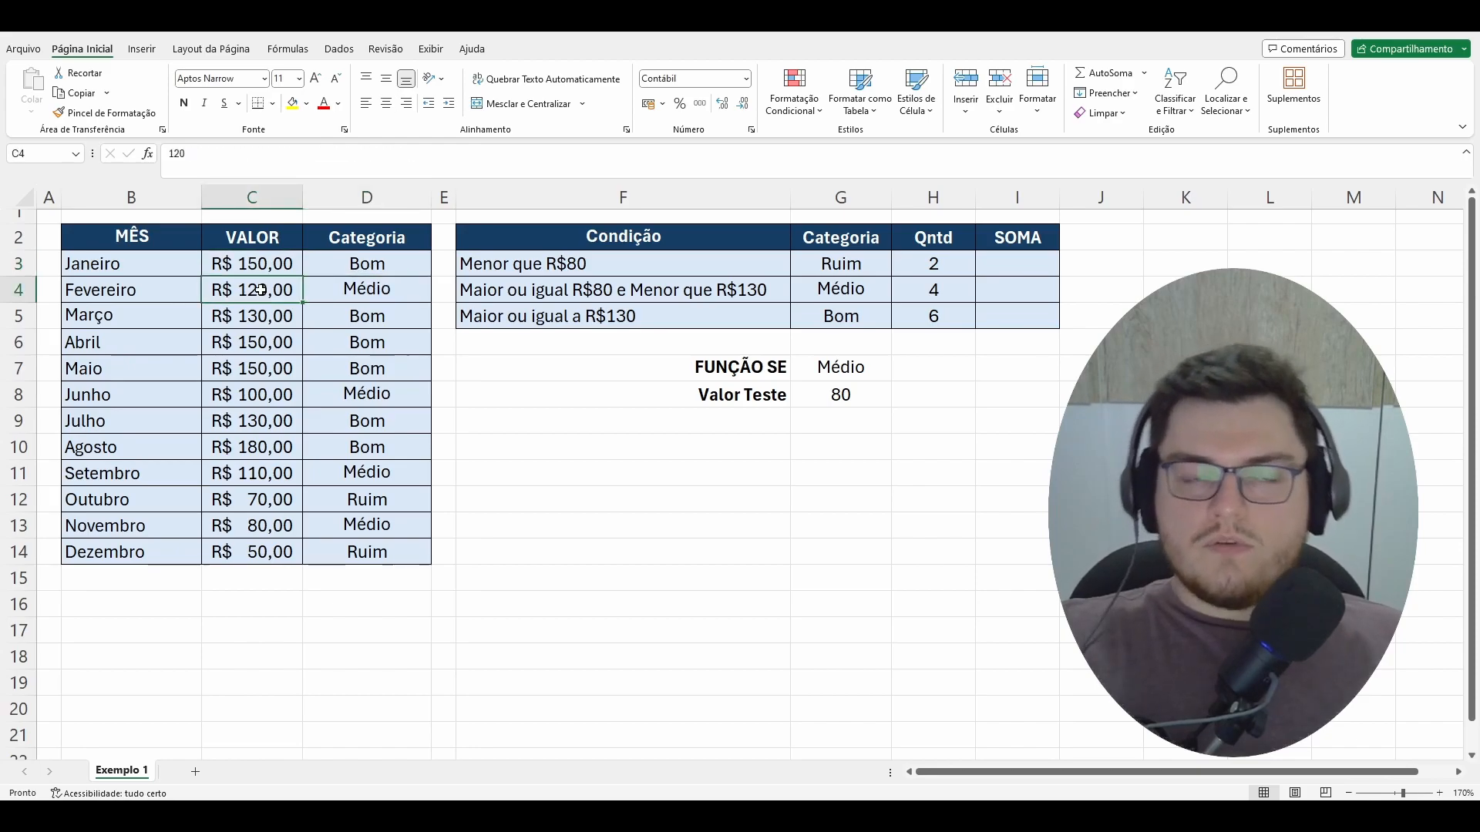
pyautogui.click(378, 506)
pyautogui.click(269, 496)
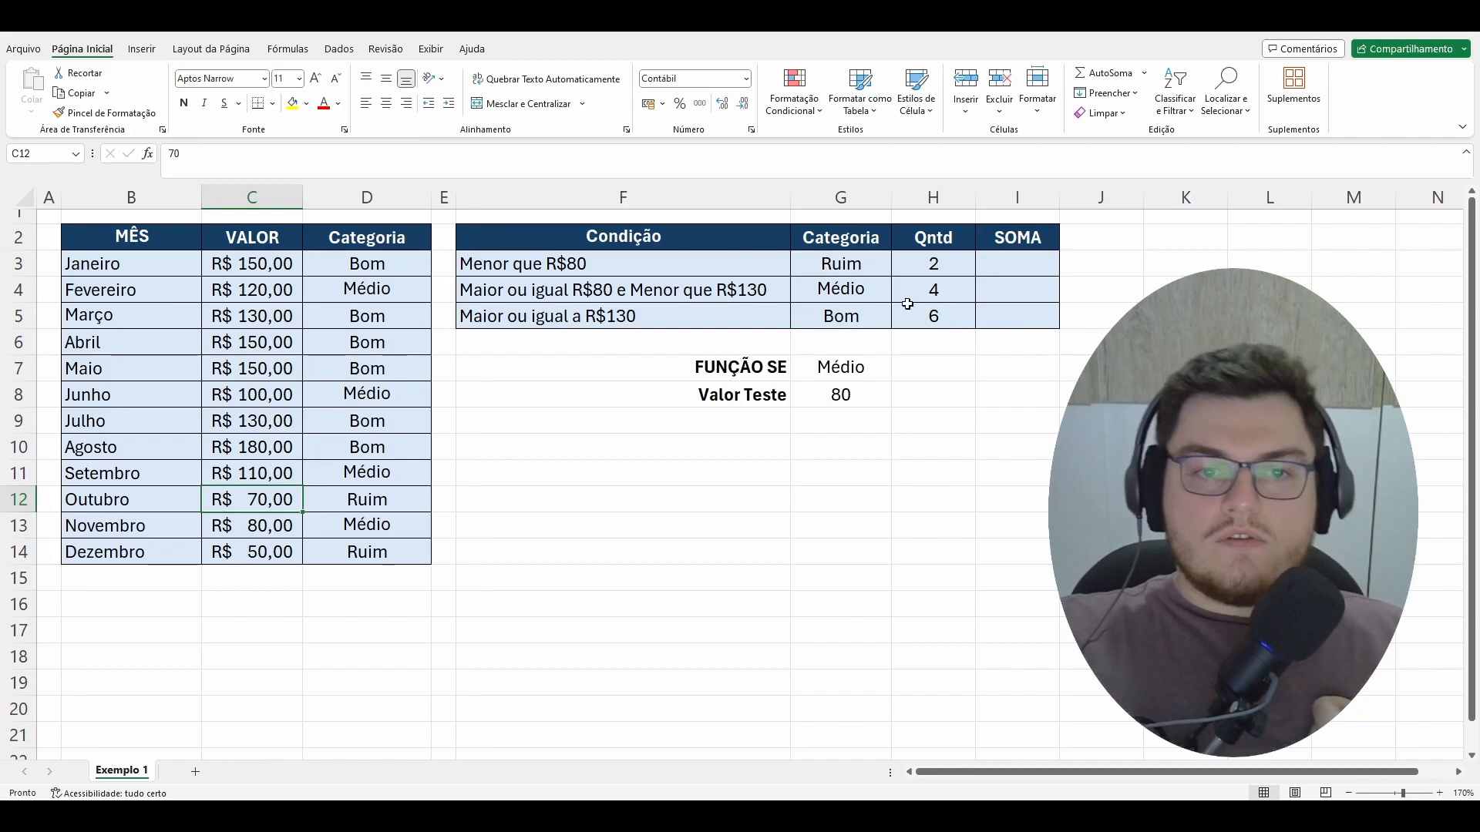
# Step: Examine the count formulas for each category and the empty SOMA cells for Ruim, Médio and Bom
pyautogui.click(856, 268)
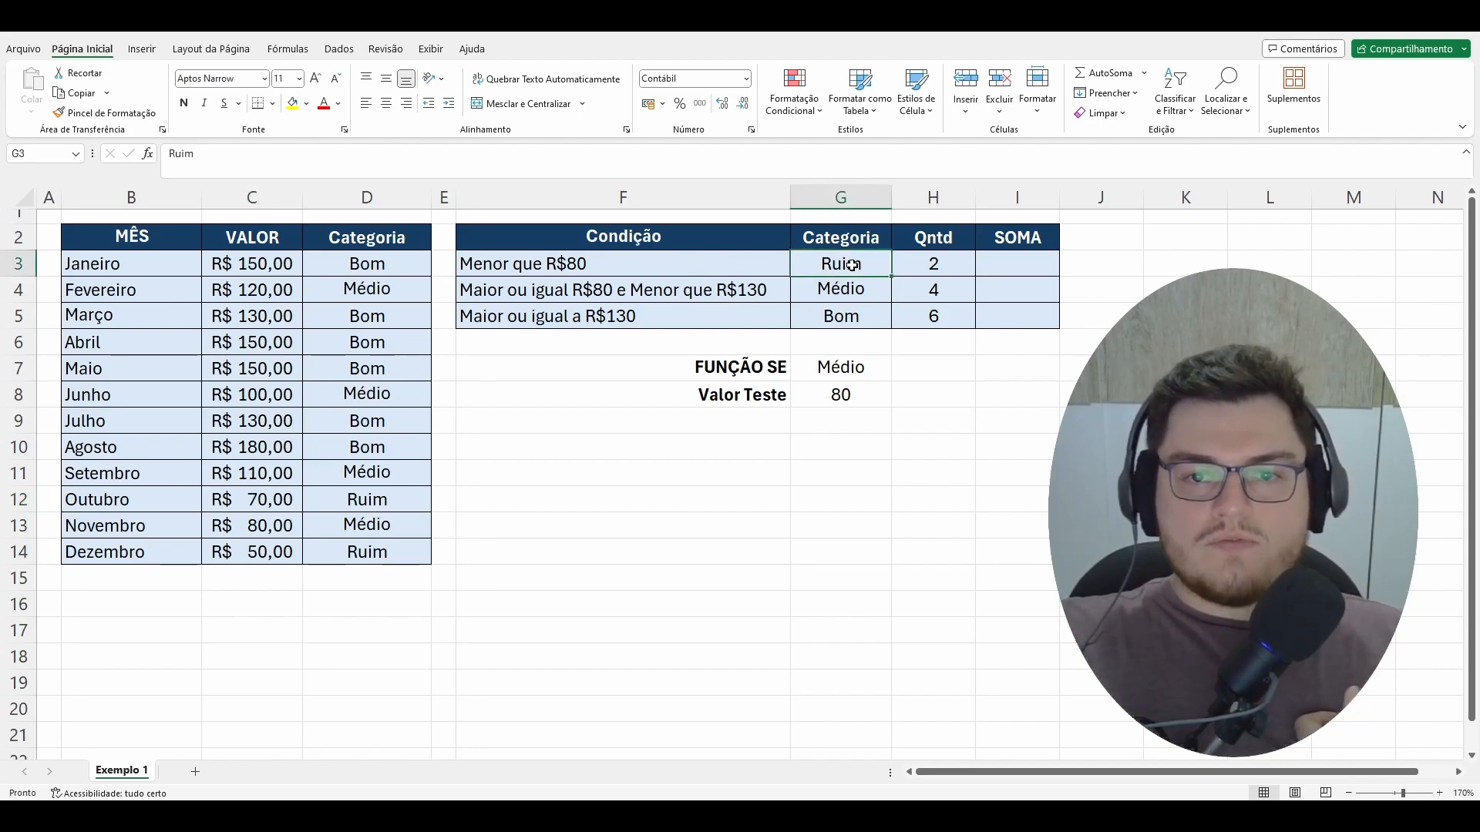
pyautogui.click(945, 264)
pyautogui.click(942, 290)
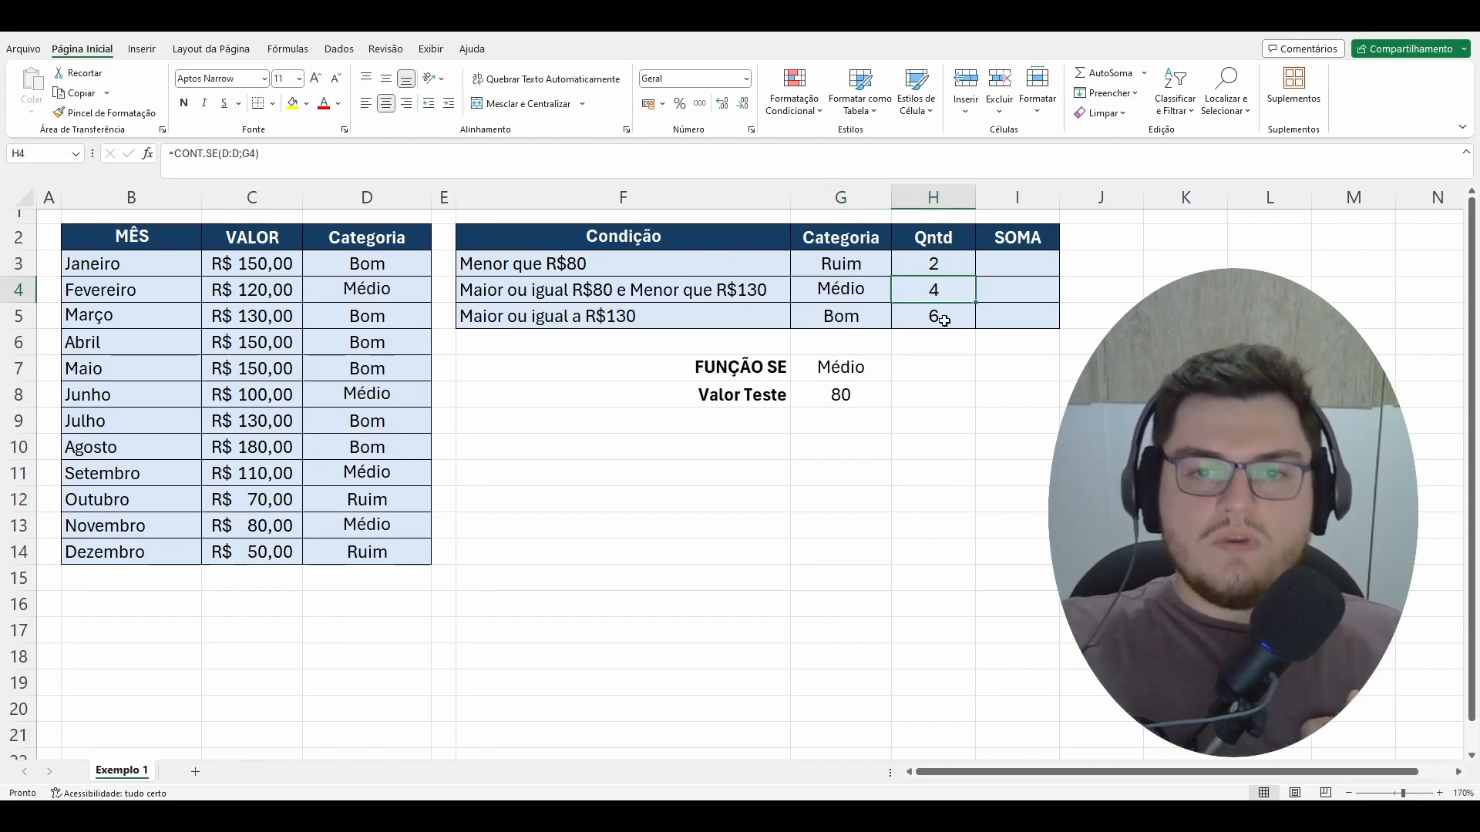
pyautogui.click(934, 317)
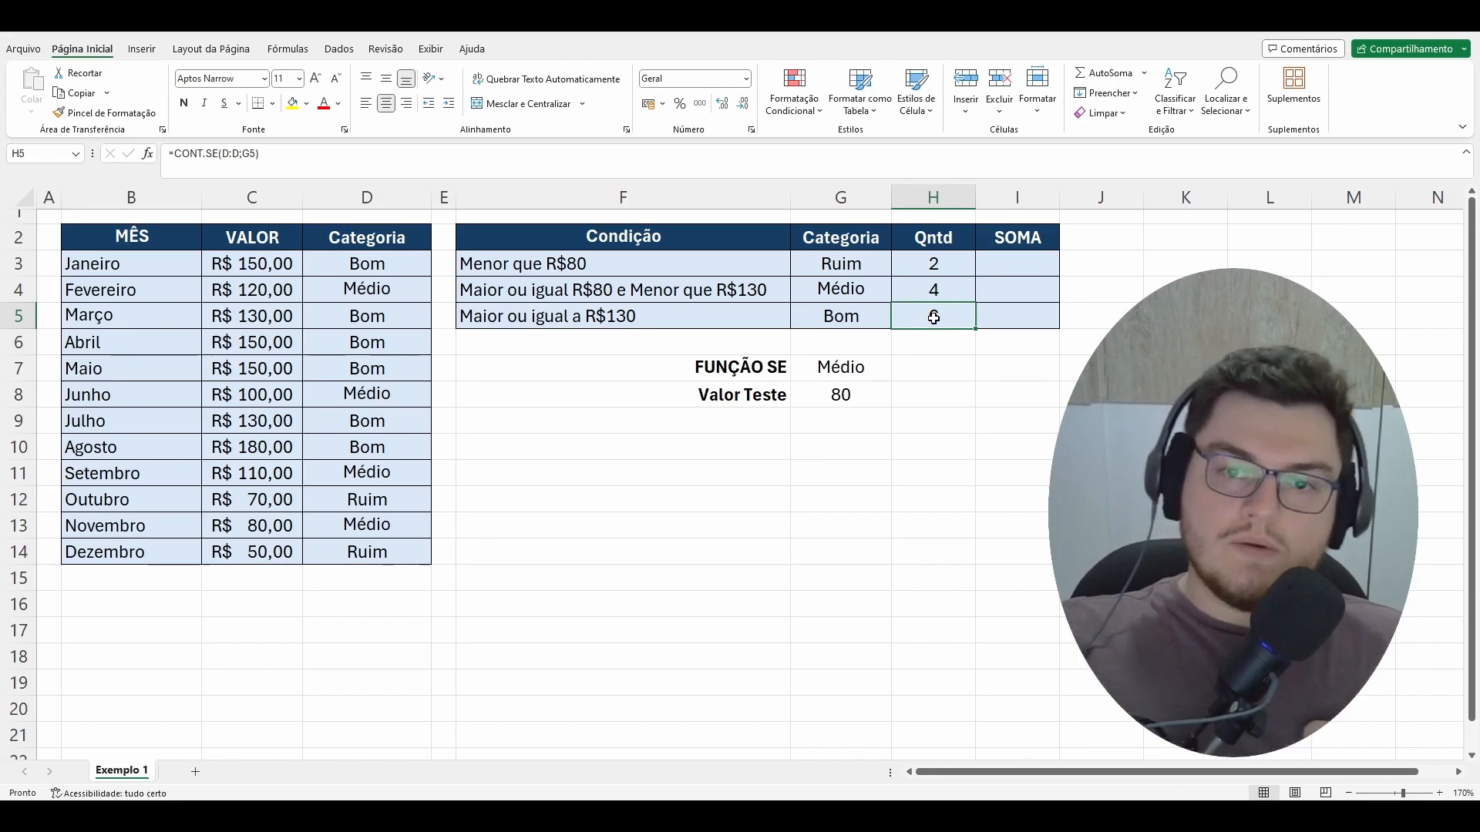
pyautogui.click(1010, 264)
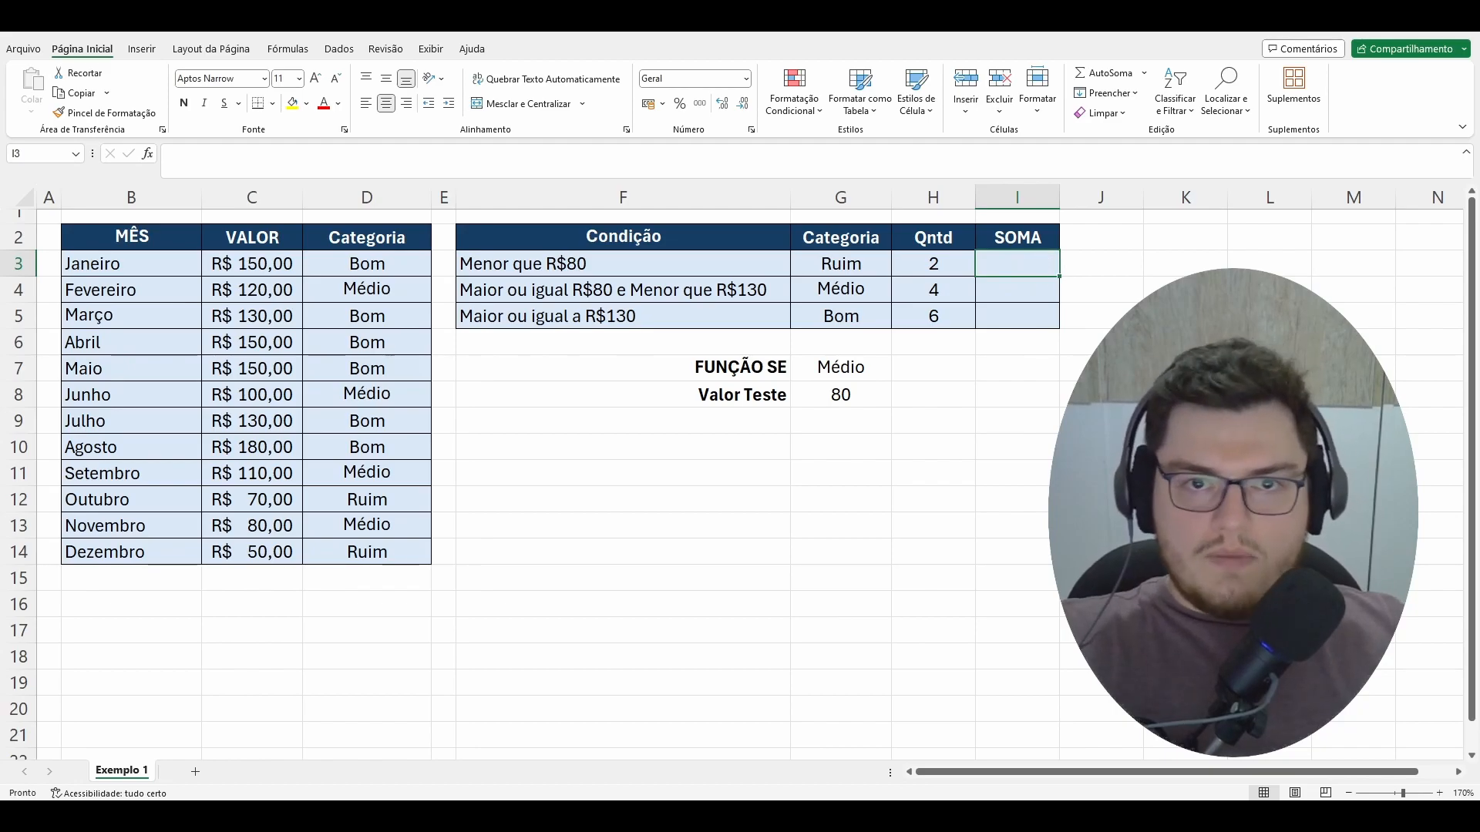
pyautogui.click(854, 290)
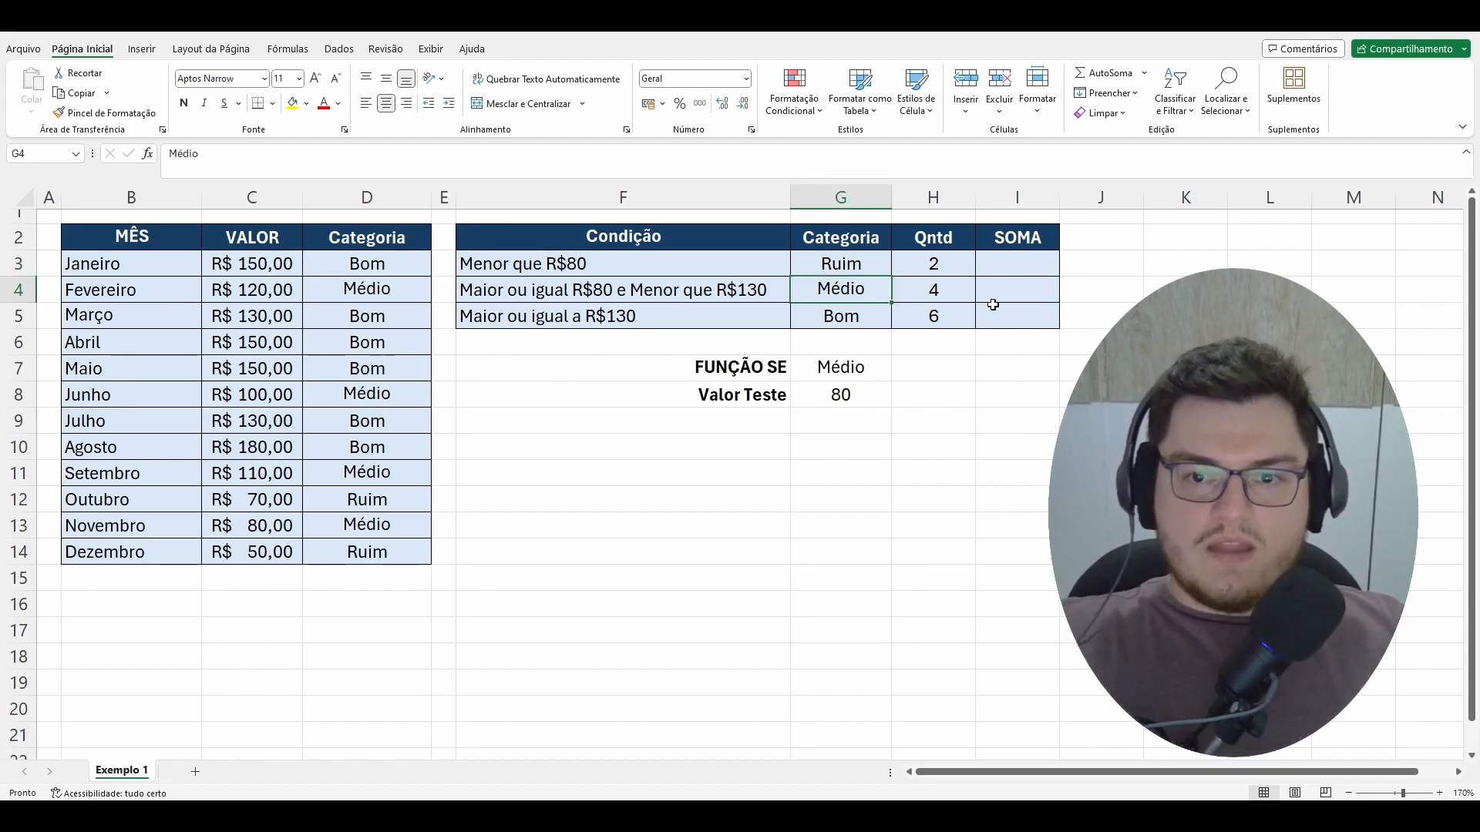
pyautogui.click(1033, 296)
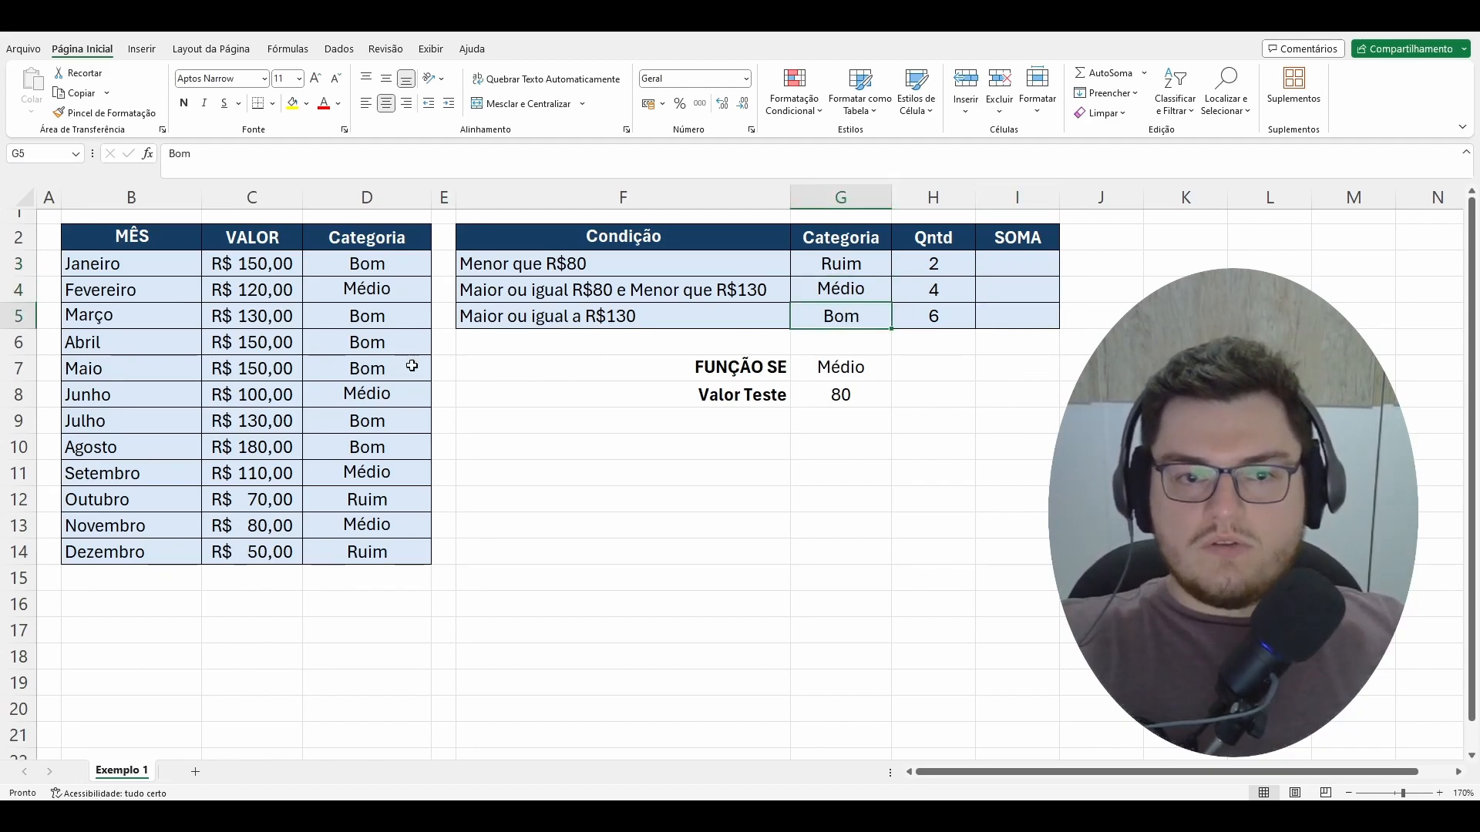
pyautogui.click(1012, 319)
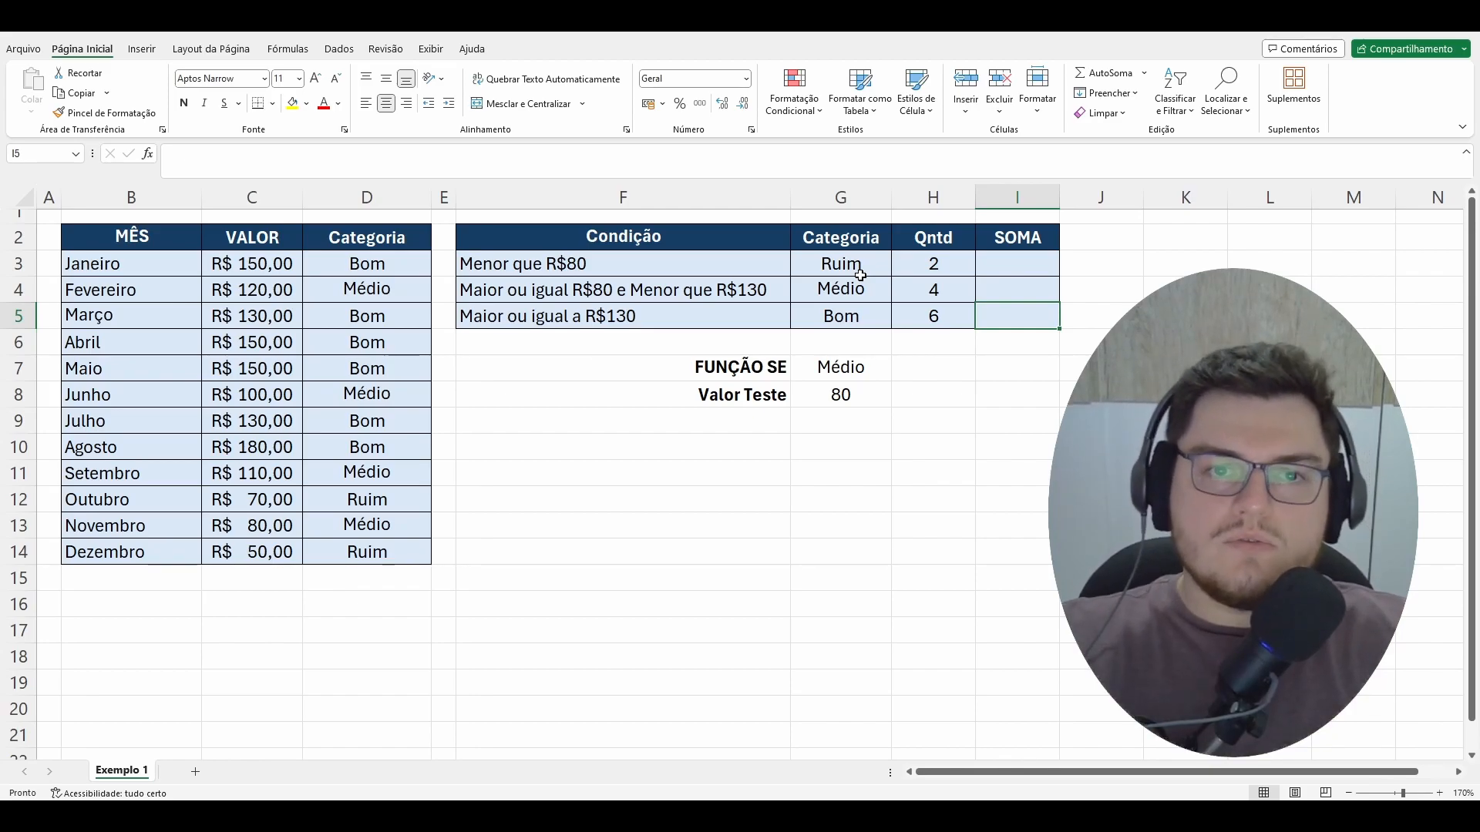
pyautogui.click(420, 263)
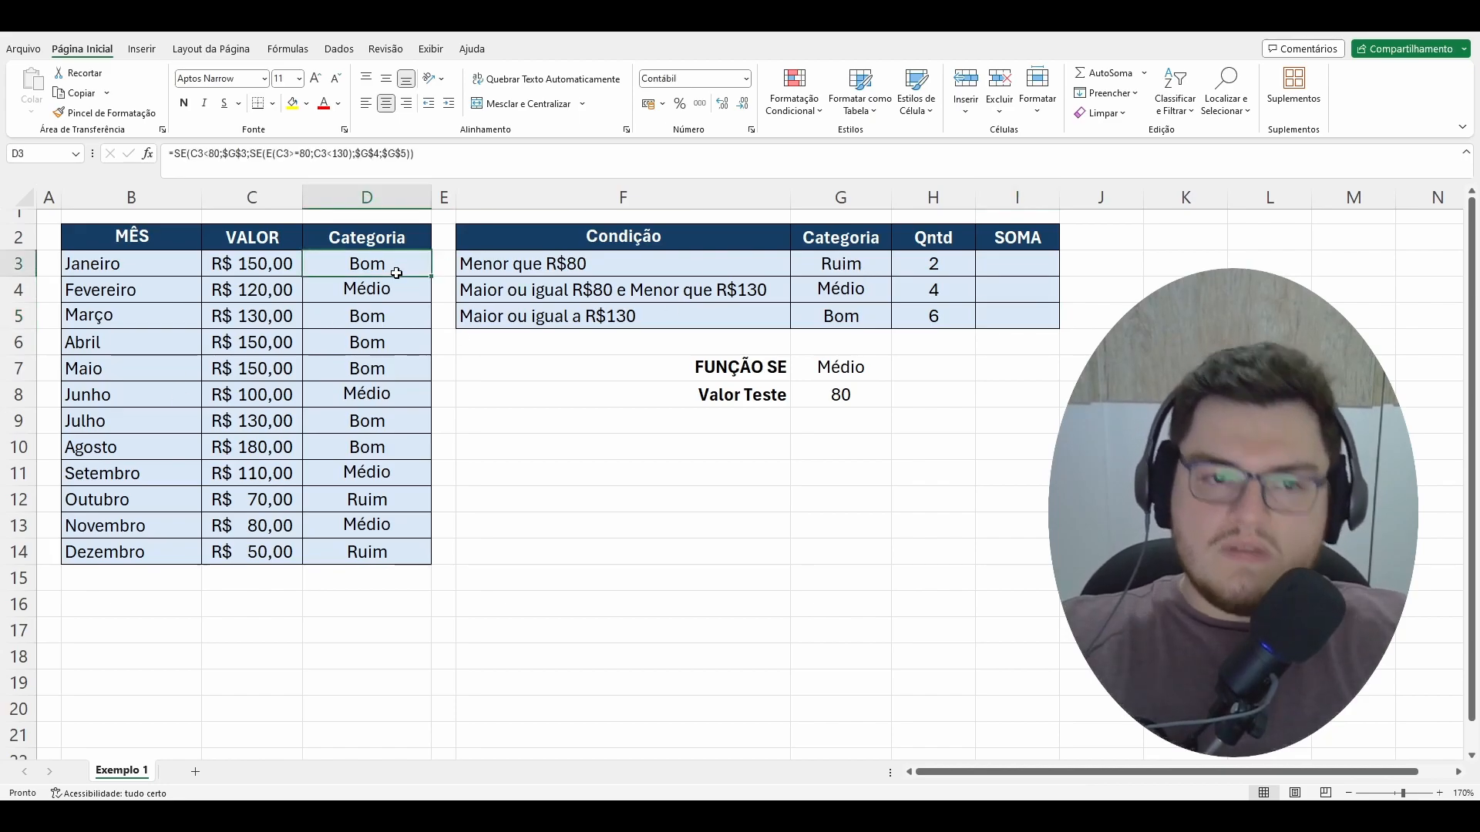
# Step: Start a SOMASE formula in cell I3, the SOMA cell for the Ruim category
pyautogui.click(1014, 273)
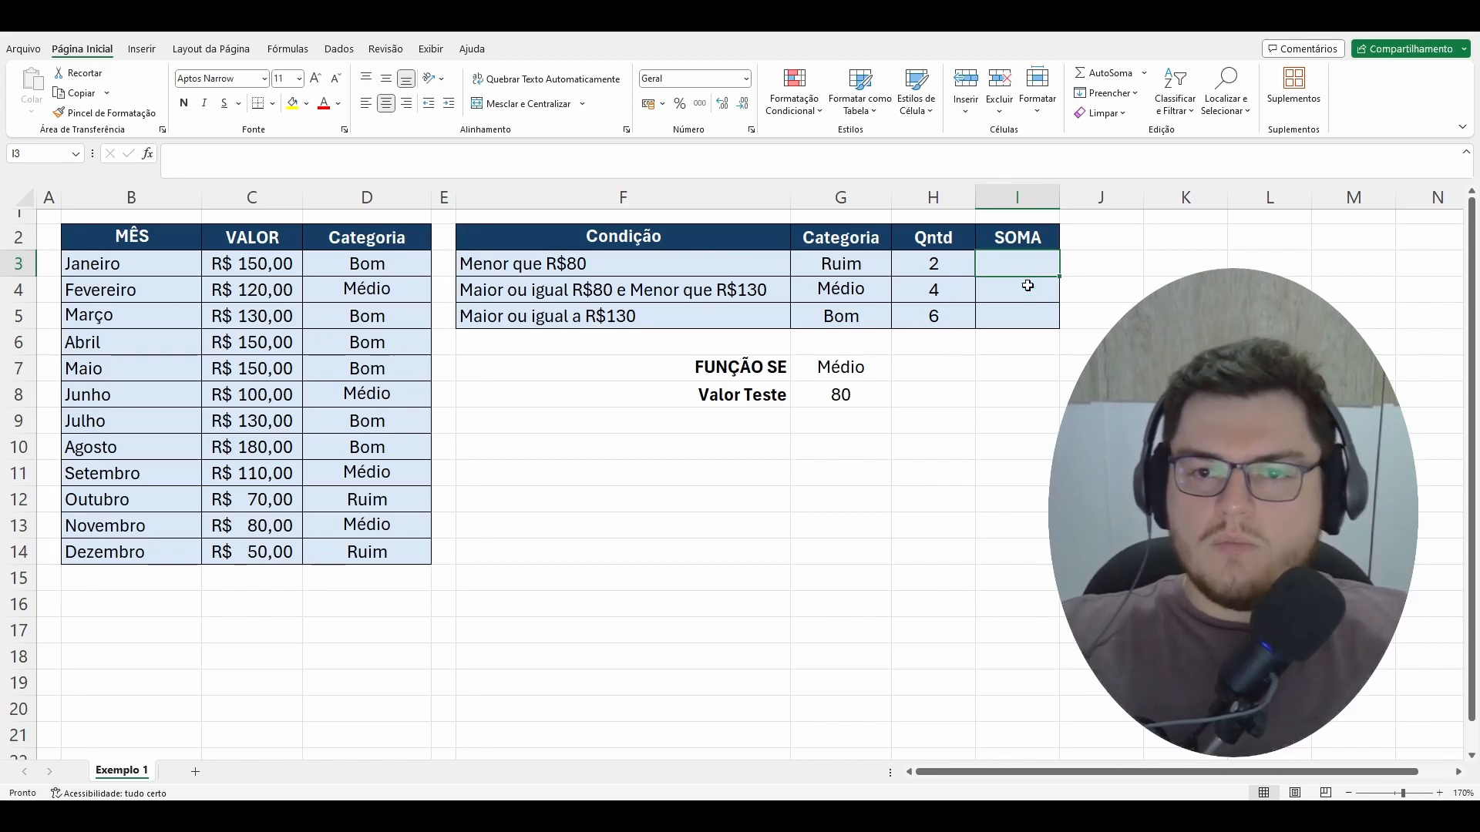
pyautogui.write('=')
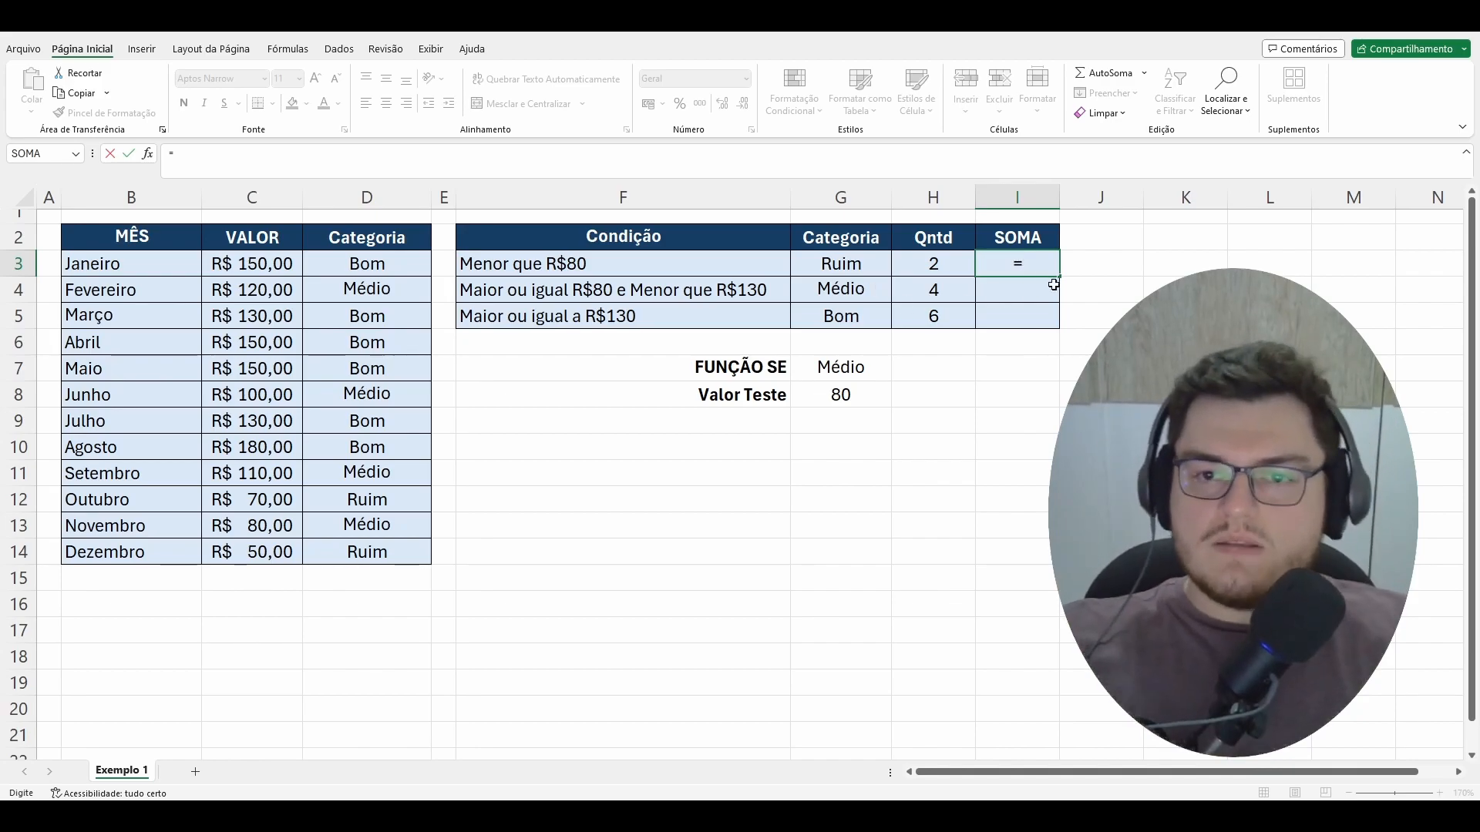
pyautogui.click(1031, 261)
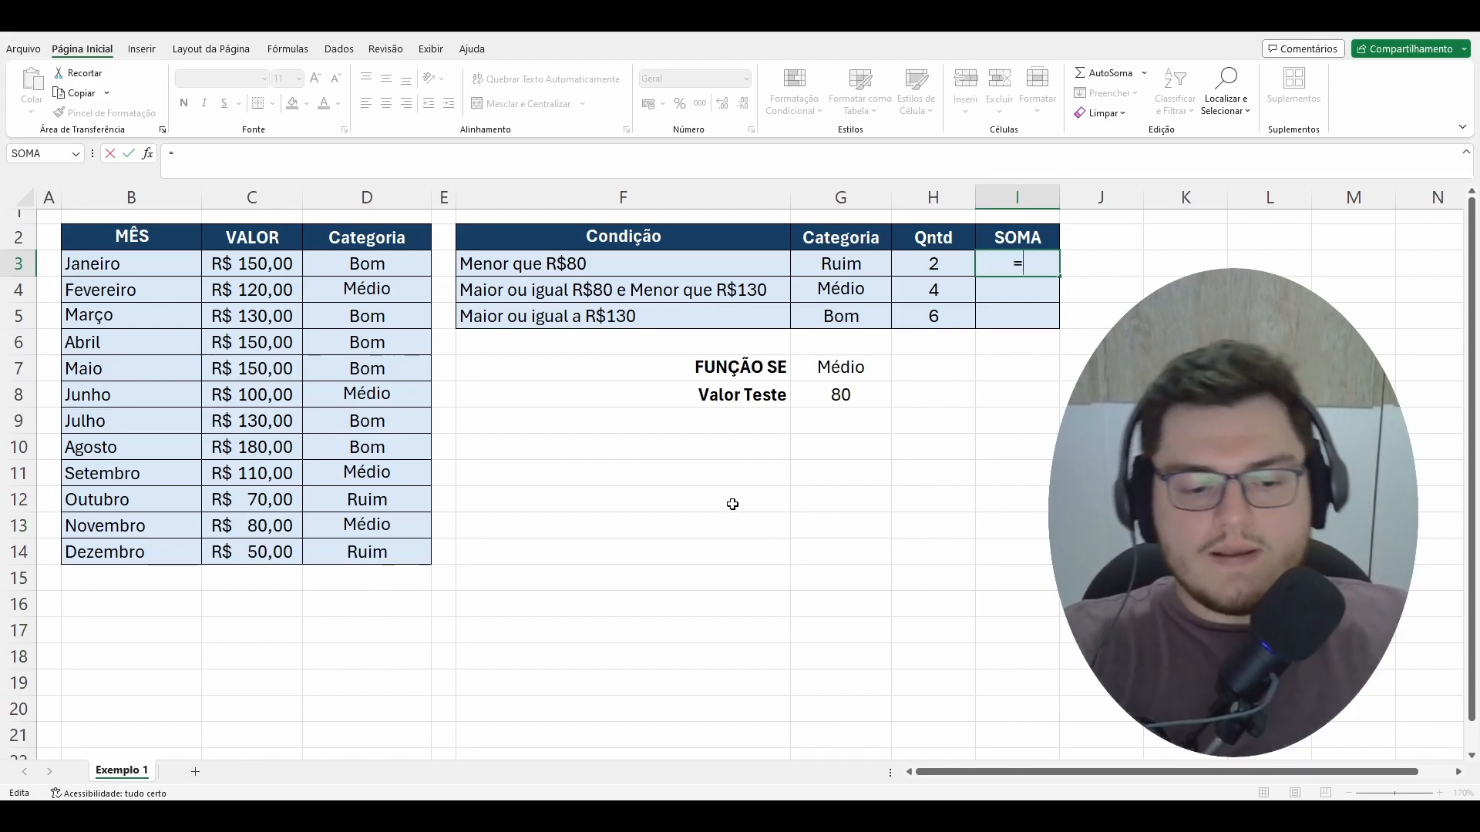
pyautogui.write('soma')
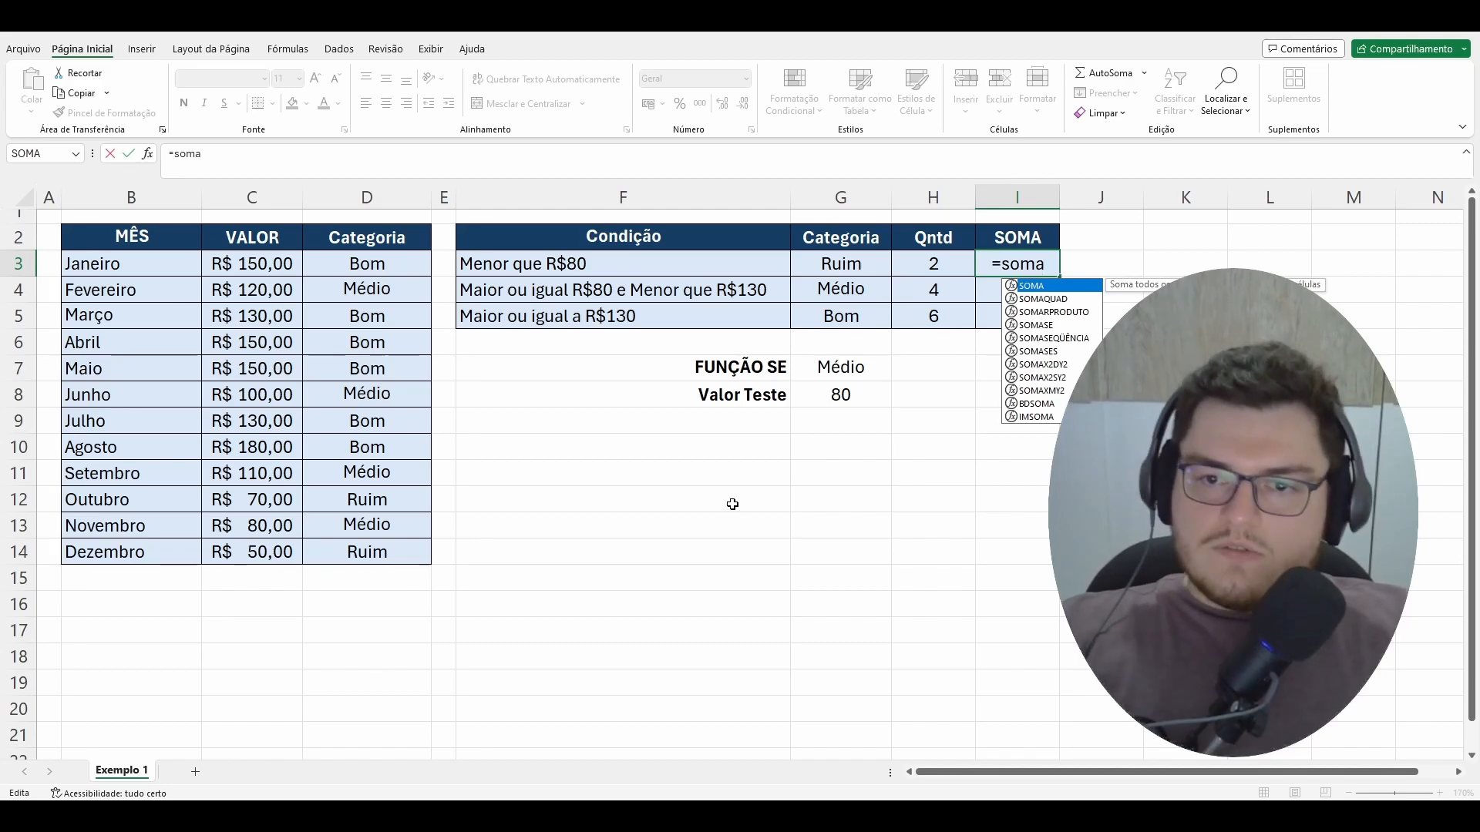
pyautogui.press('Down')
pyautogui.press('Down')
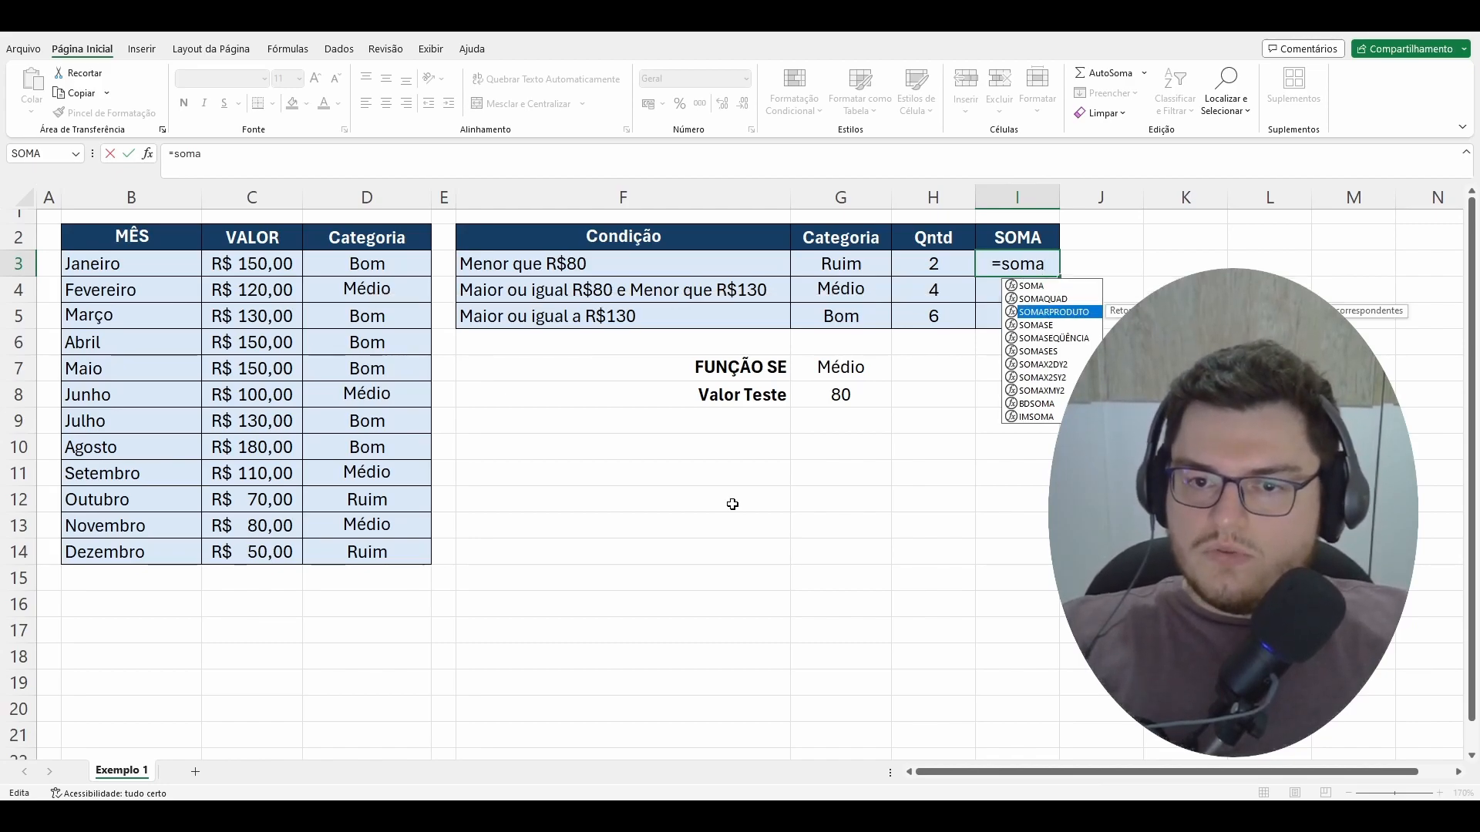
pyautogui.press('Down')
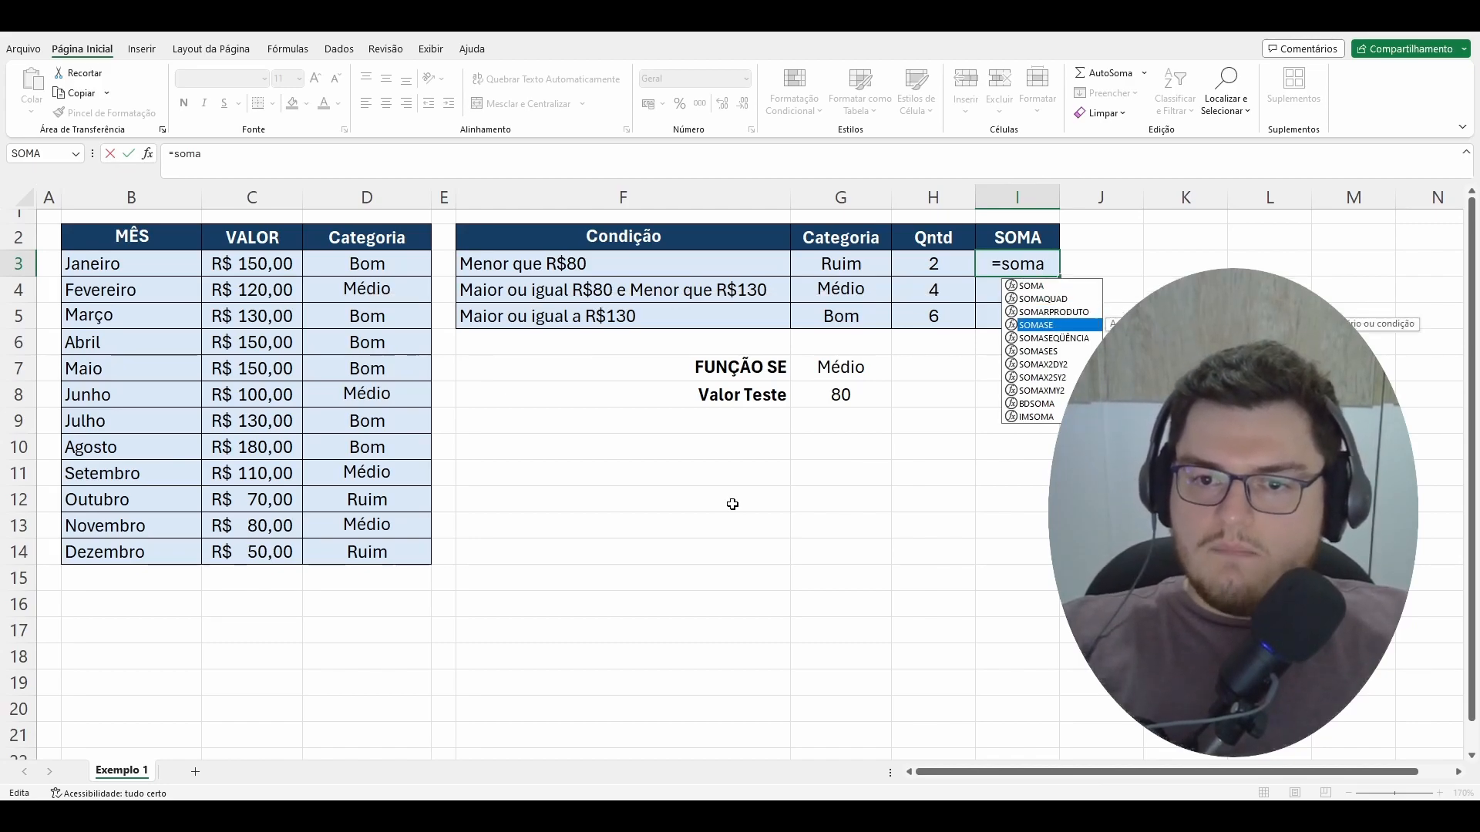
pyautogui.press('Down')
pyautogui.press('Down')
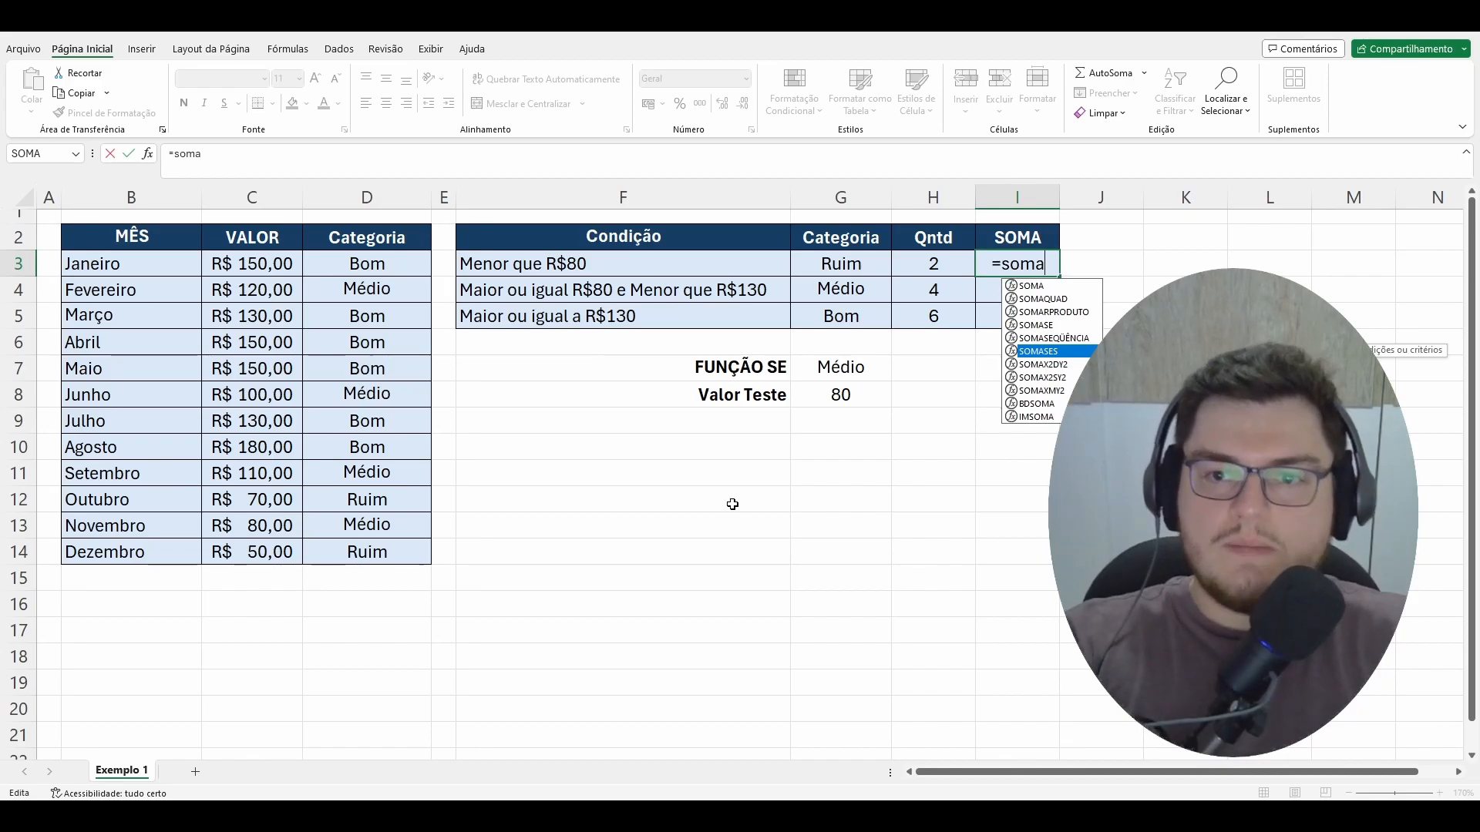
pyautogui.press('Up')
pyautogui.press('Up')
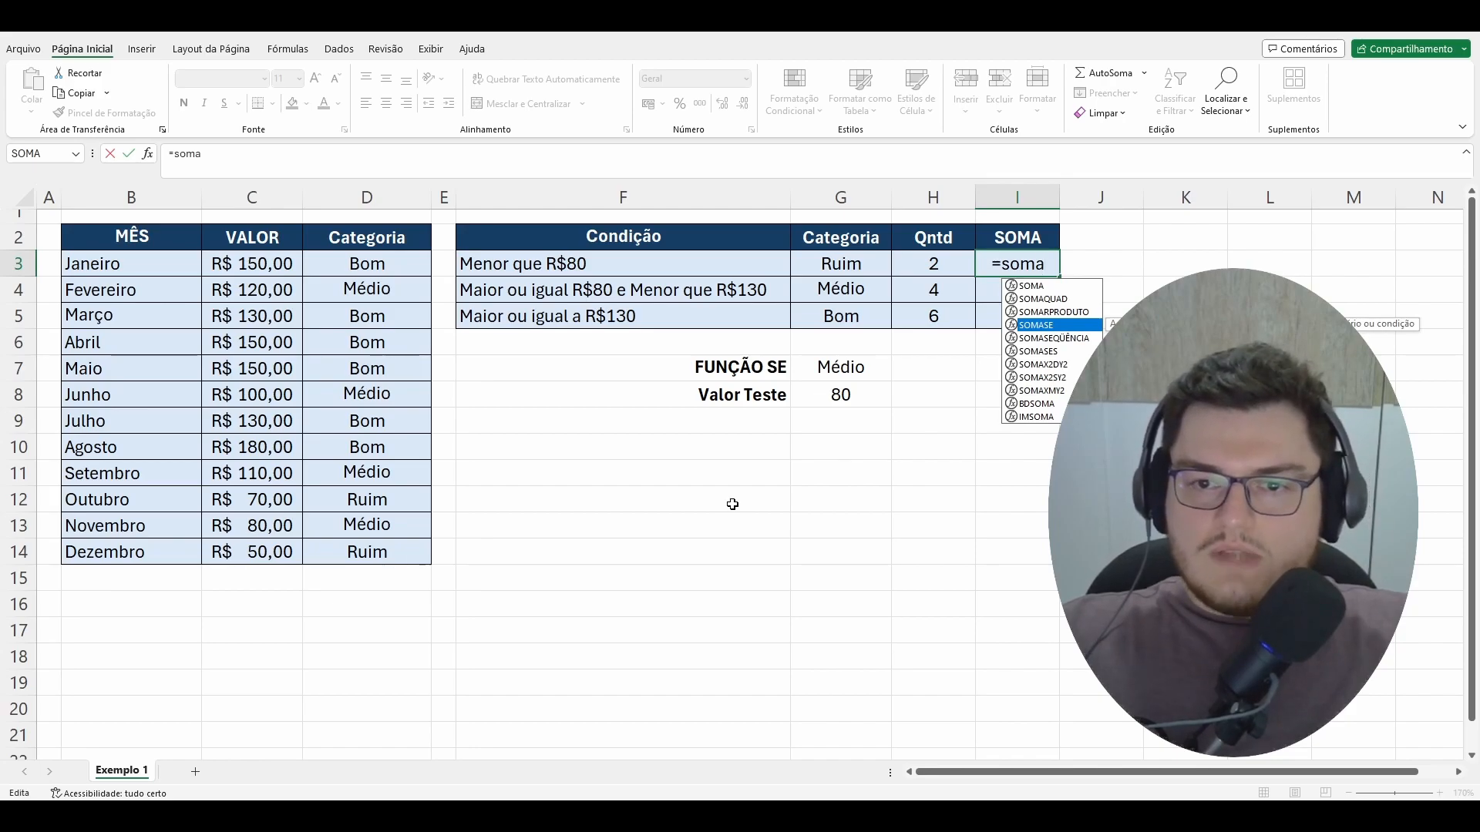
pyautogui.press('Tab')
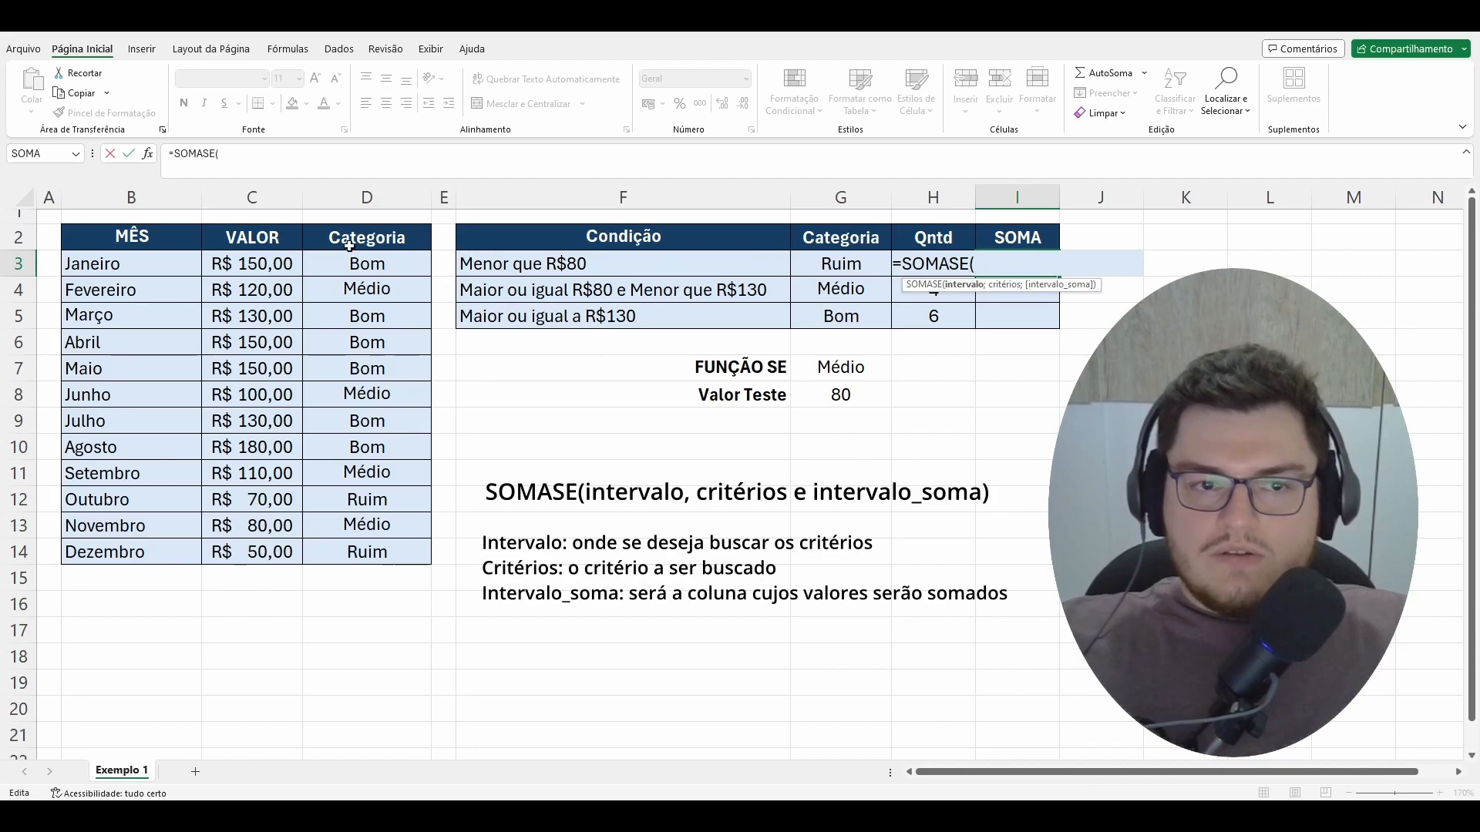
# Step: Set the whole column D as the SOMASE search range and cell G3 as its criterion
pyautogui.moveTo(367, 263); pyautogui.dragTo(360, 549)
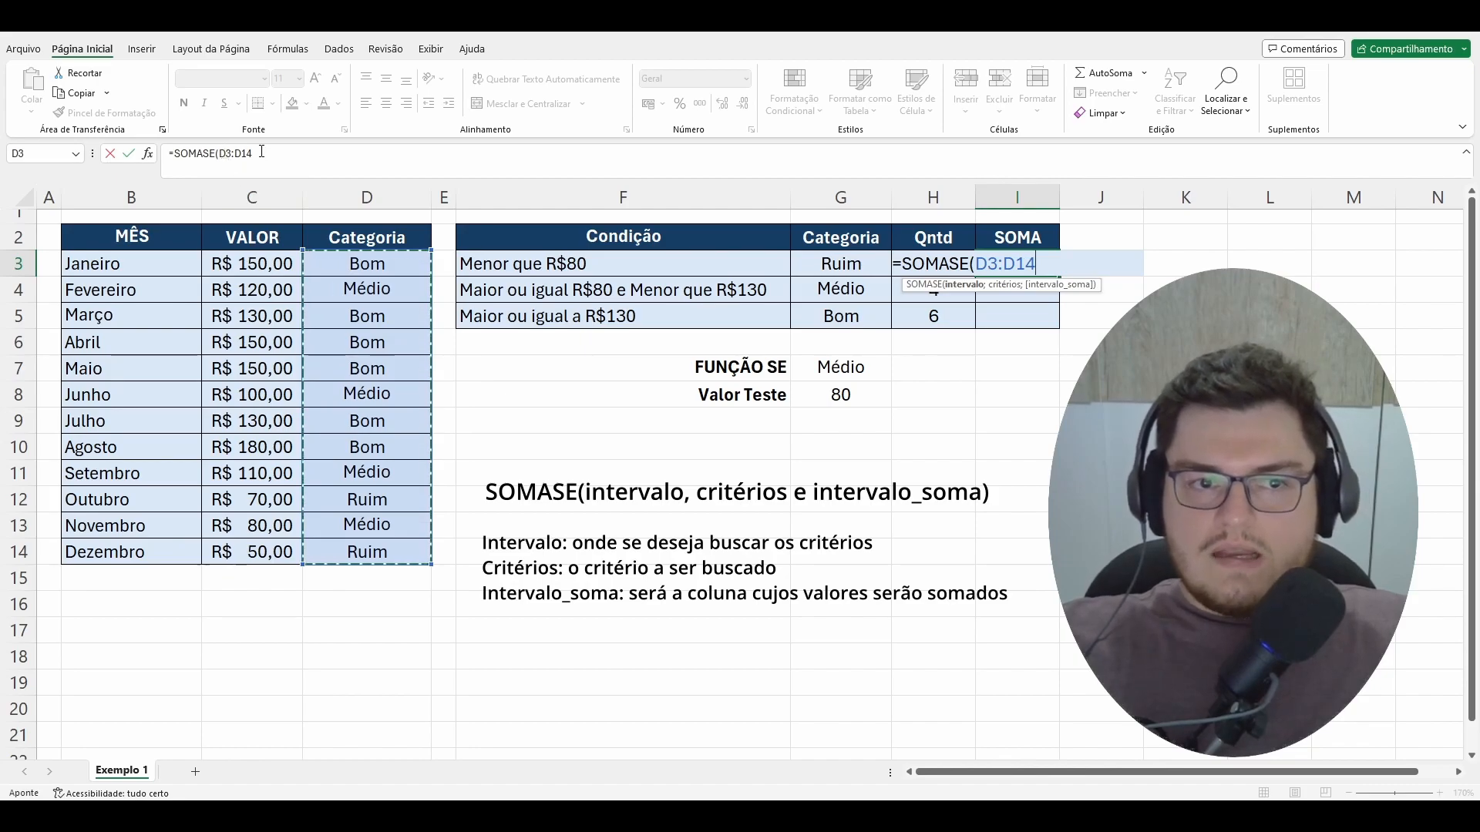
pyautogui.click(367, 197)
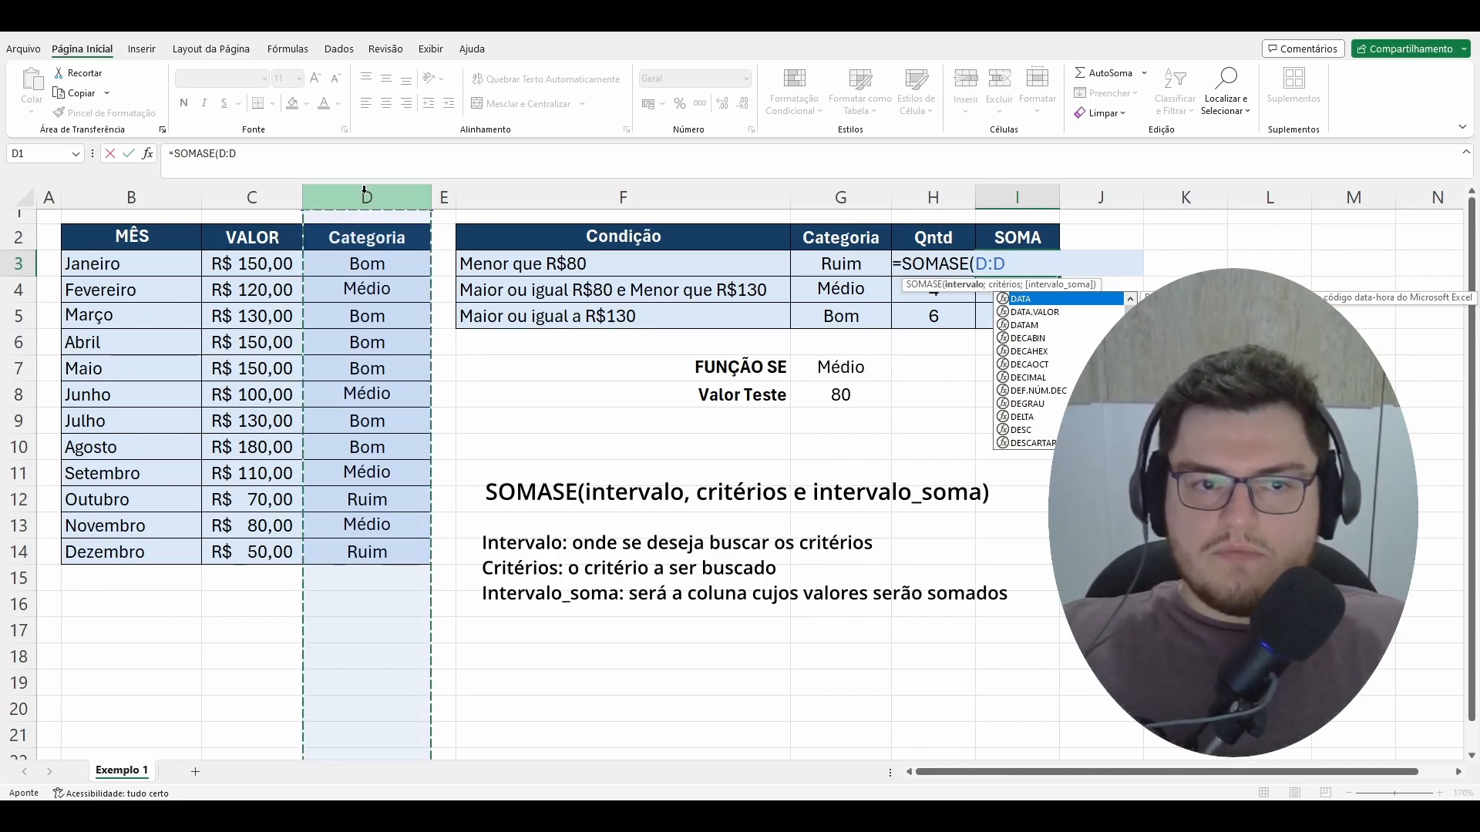
pyautogui.write(';')
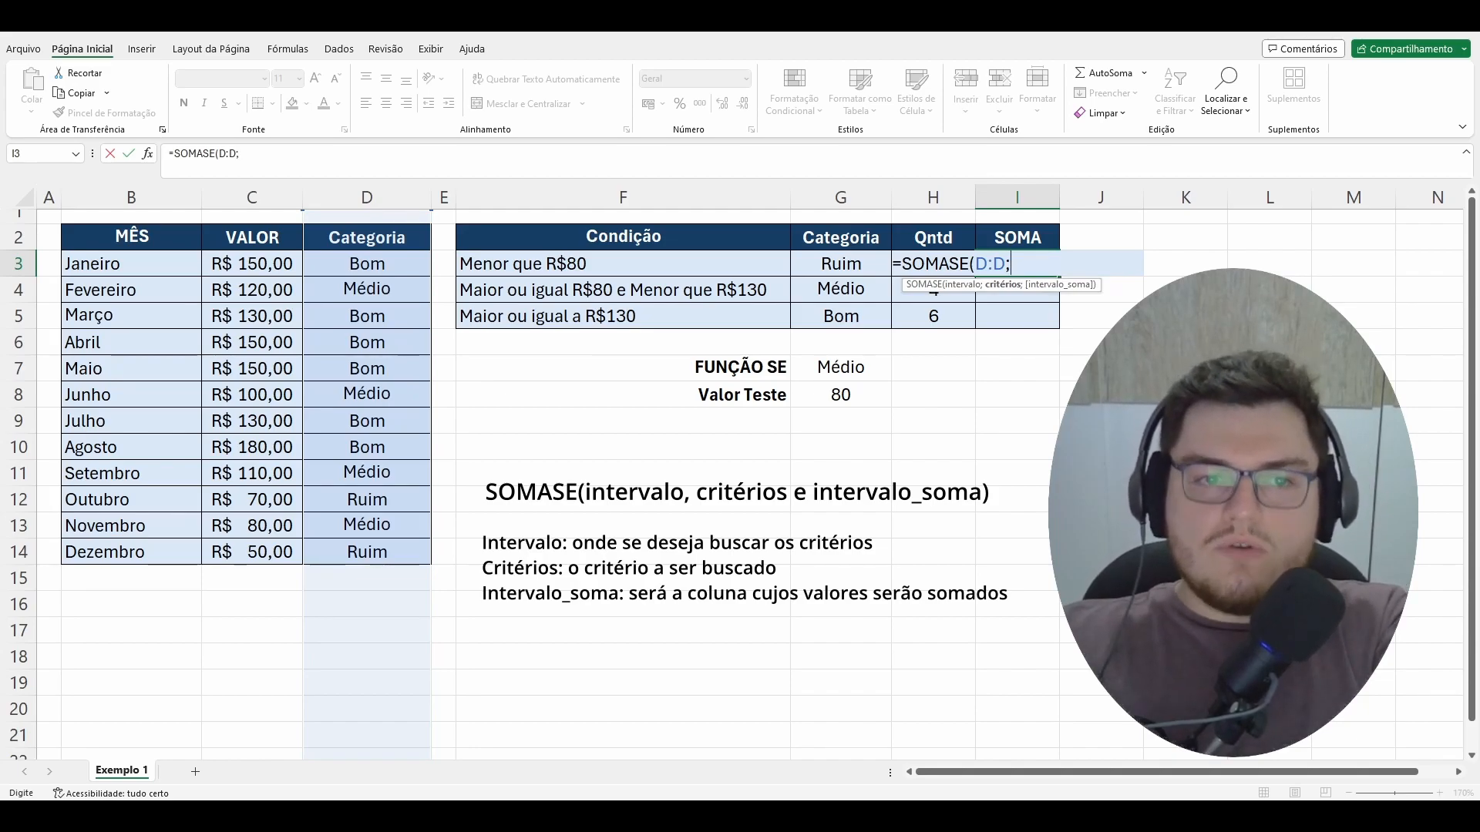
pyautogui.click(843, 268)
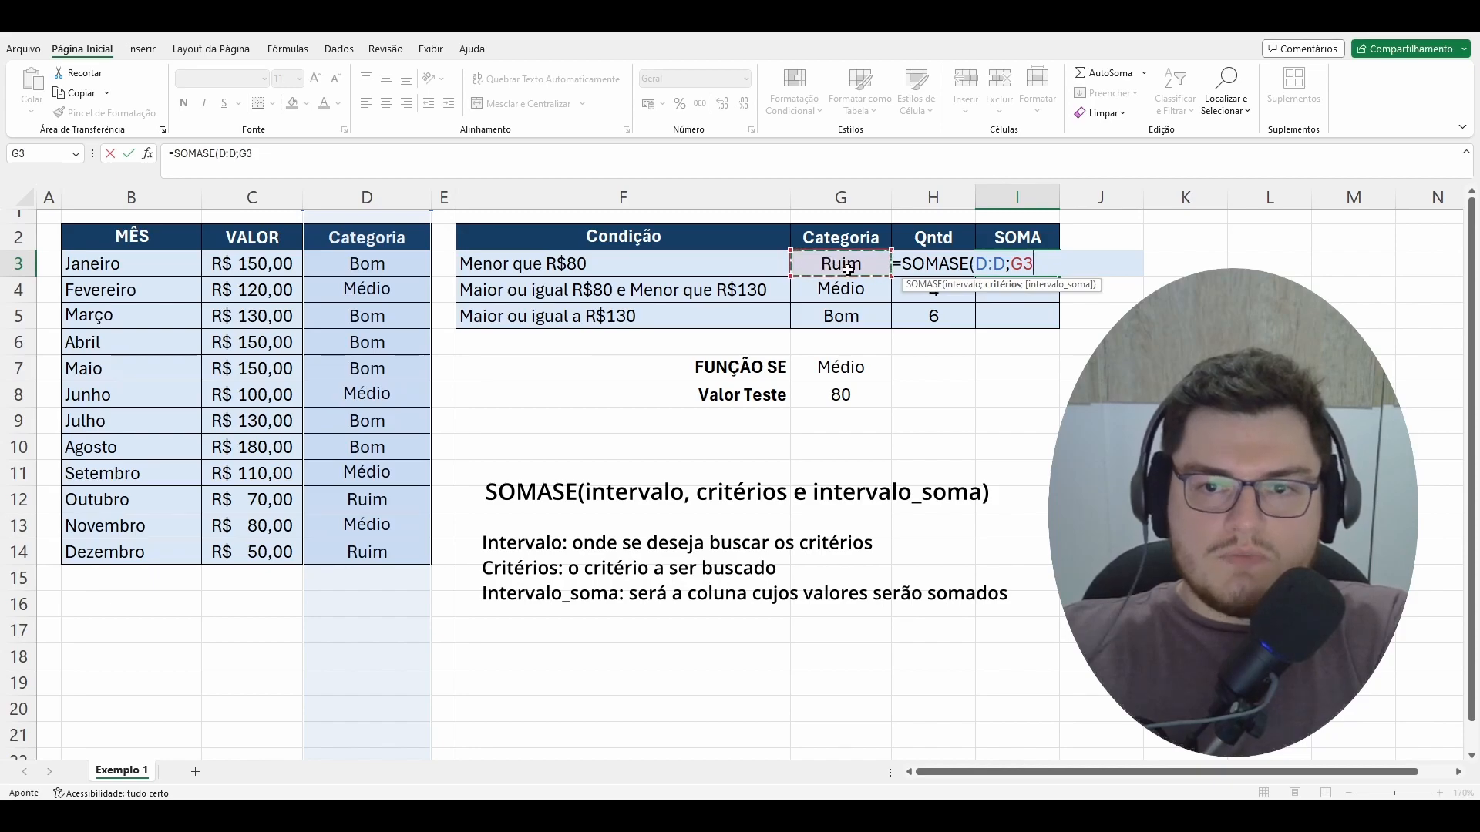
# Step: Try the literal text "Ruim" as the SOMASE criterion, and restore the reference to cell G3
pyautogui.press('BackSpace')
pyautogui.press('BackSpace')
pyautogui.write('"Ruim')
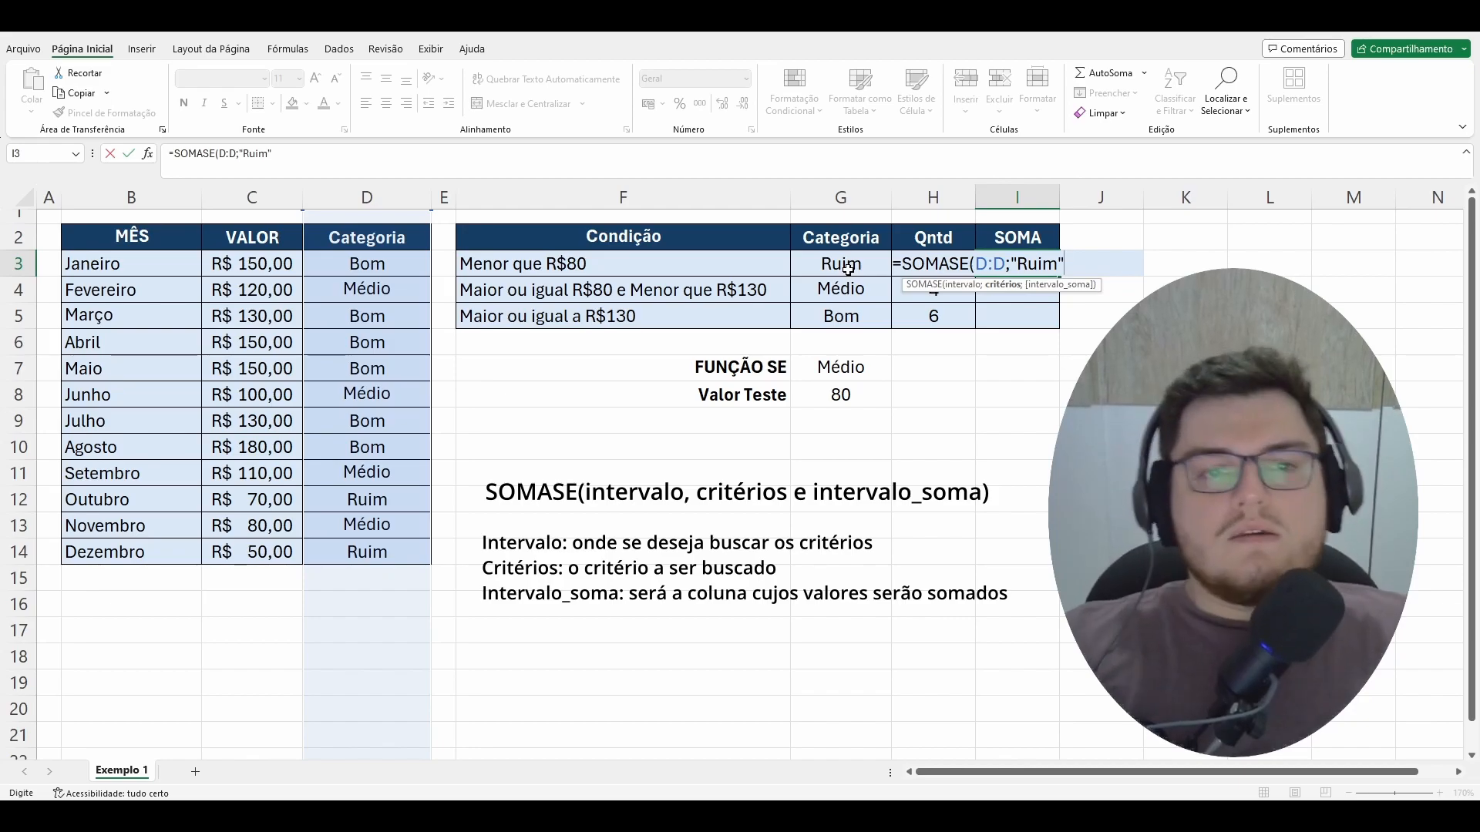
pyautogui.press('BackSpace')
pyautogui.press('BackSpace')
pyautogui.press('BackSpace')
pyautogui.press('BackSpace')
pyautogui.press('BackSpace')
pyautogui.press('BackSpace')
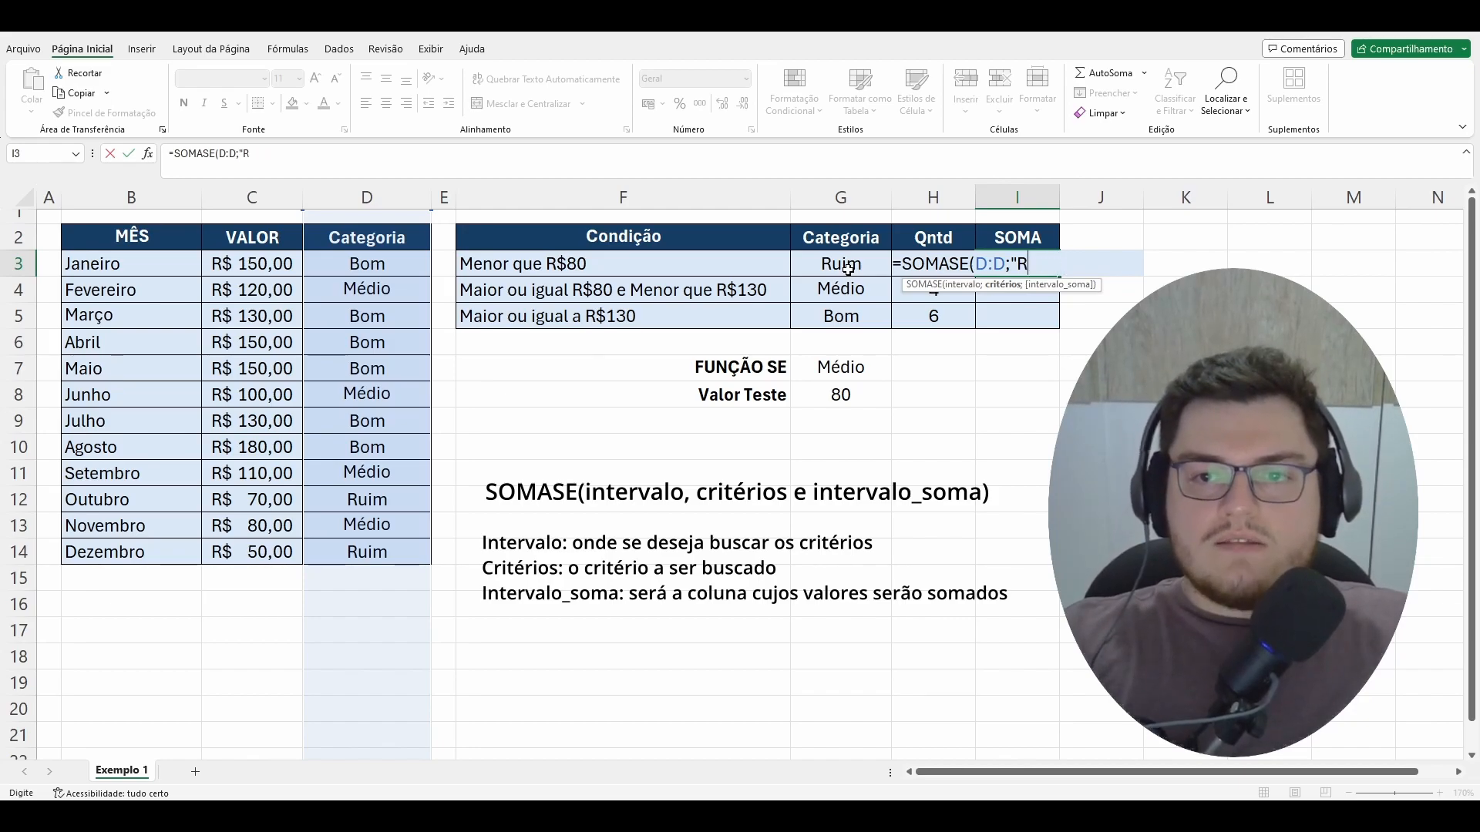
pyautogui.click(848, 267)
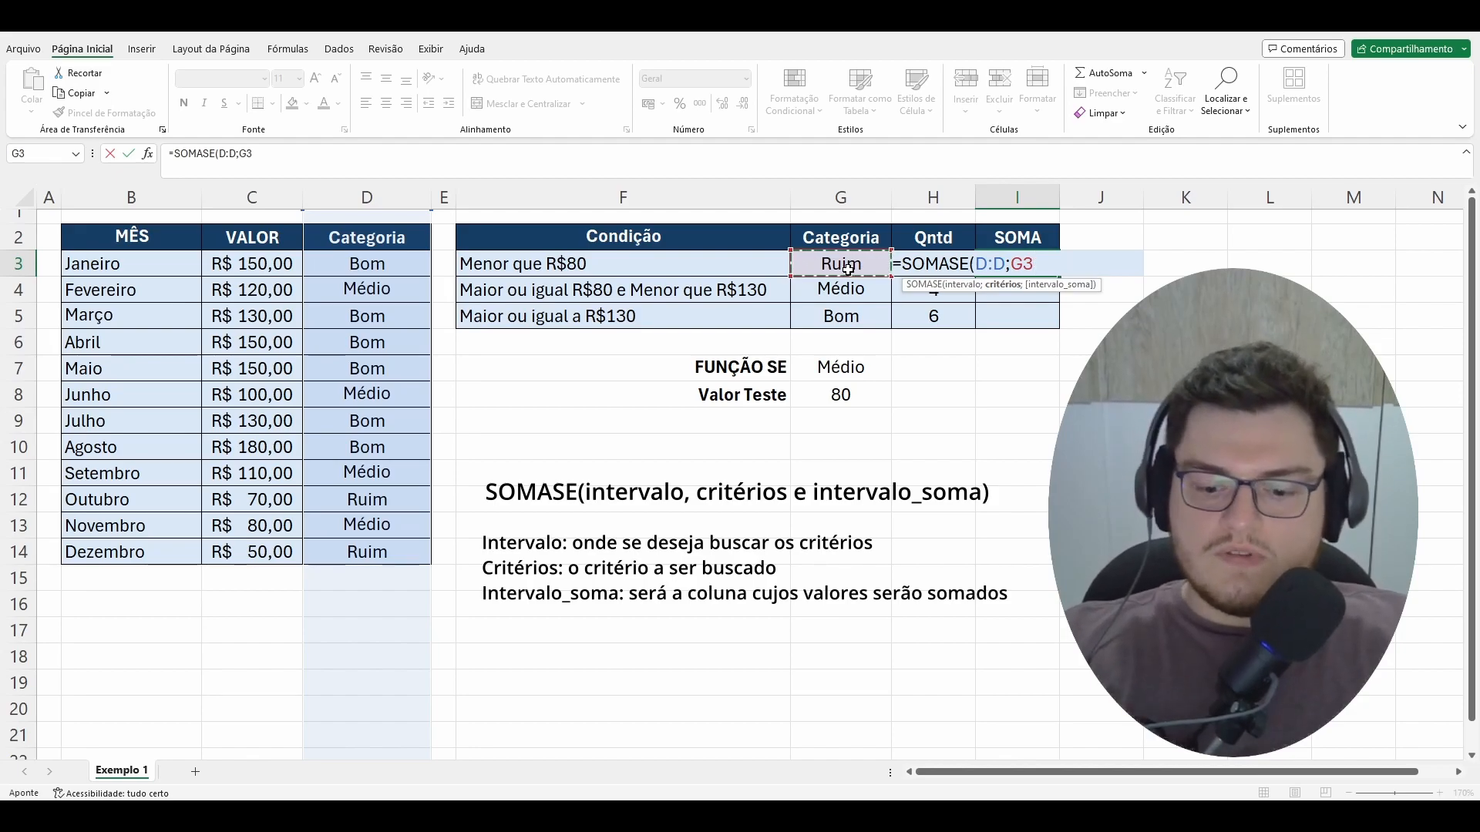
# Step: Set the whole column C as the sum range and complete the formula as =SOMASE(D:D;G3;C:C)
pyautogui.write(';')
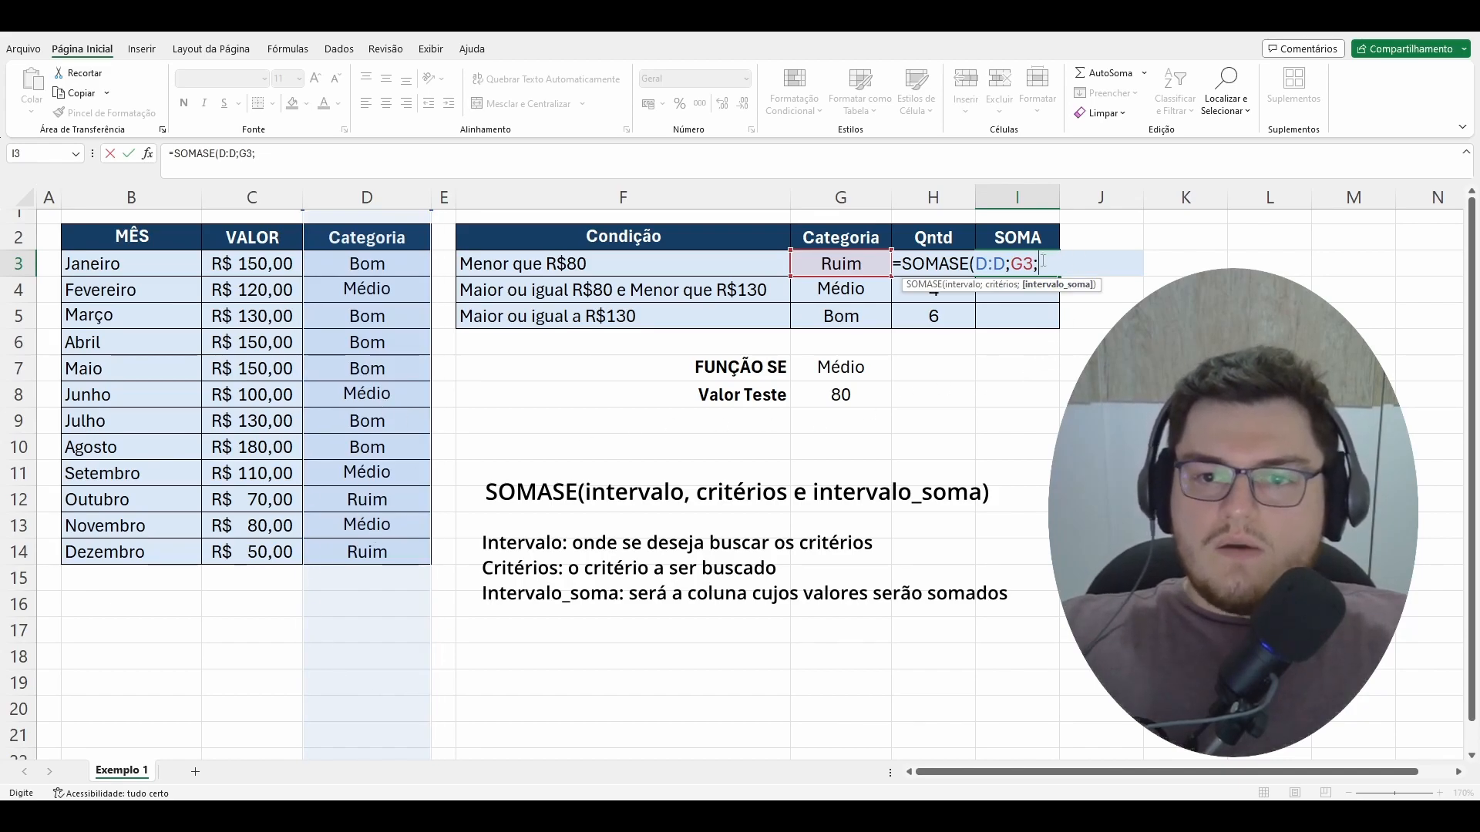
pyautogui.click(251, 196)
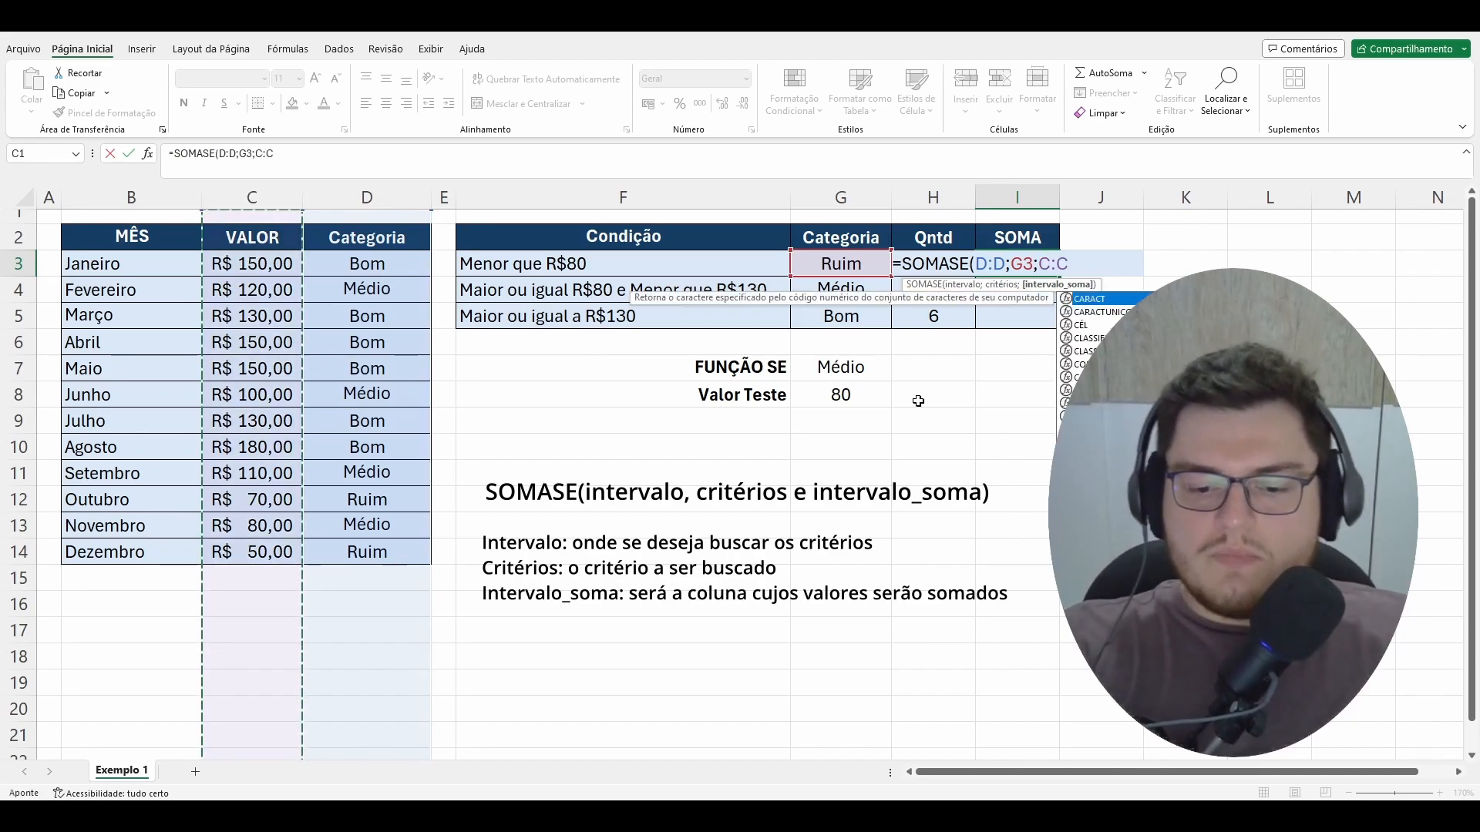
pyautogui.write(')')
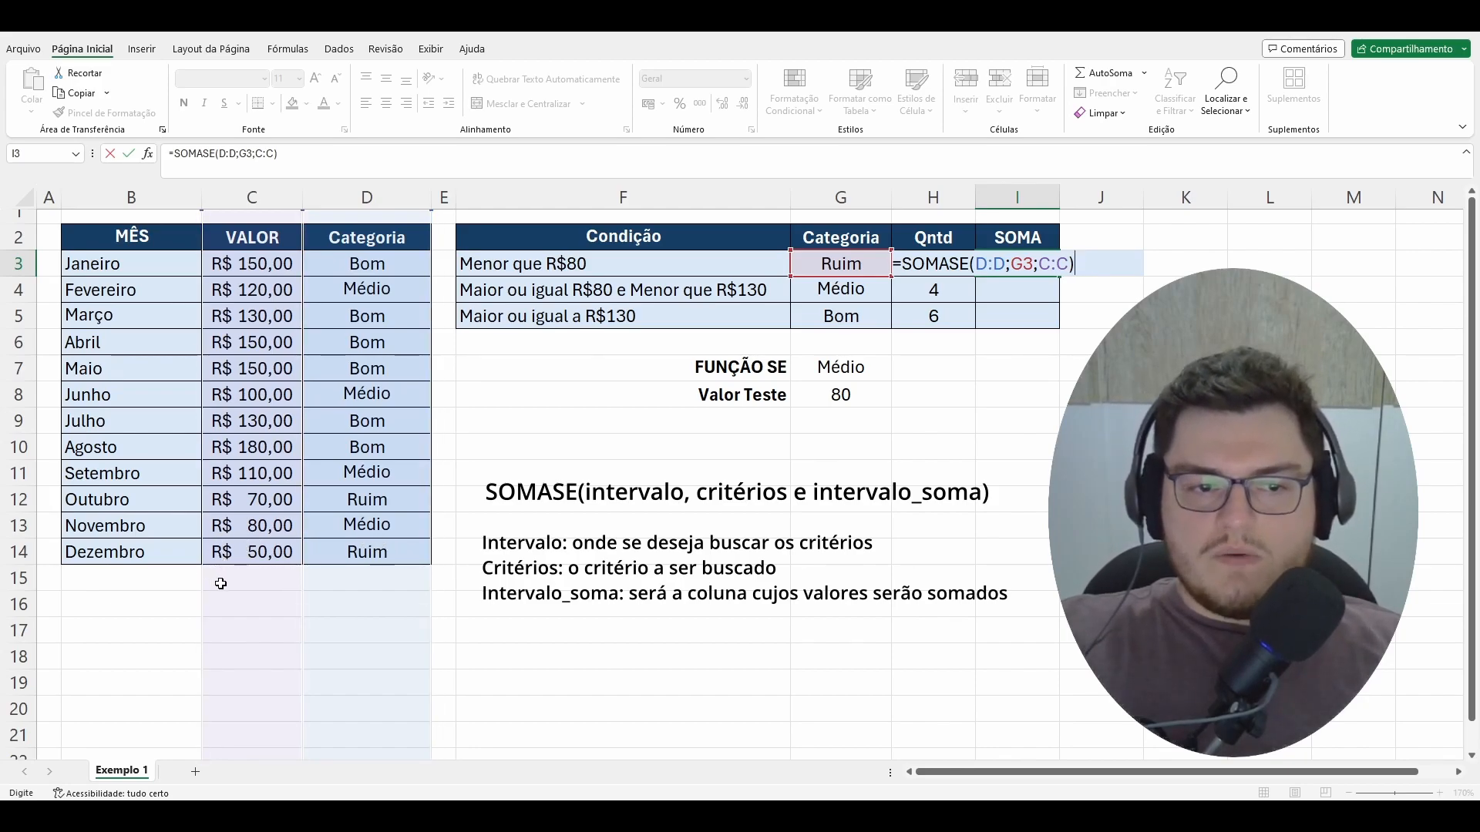
pyautogui.press('Return')
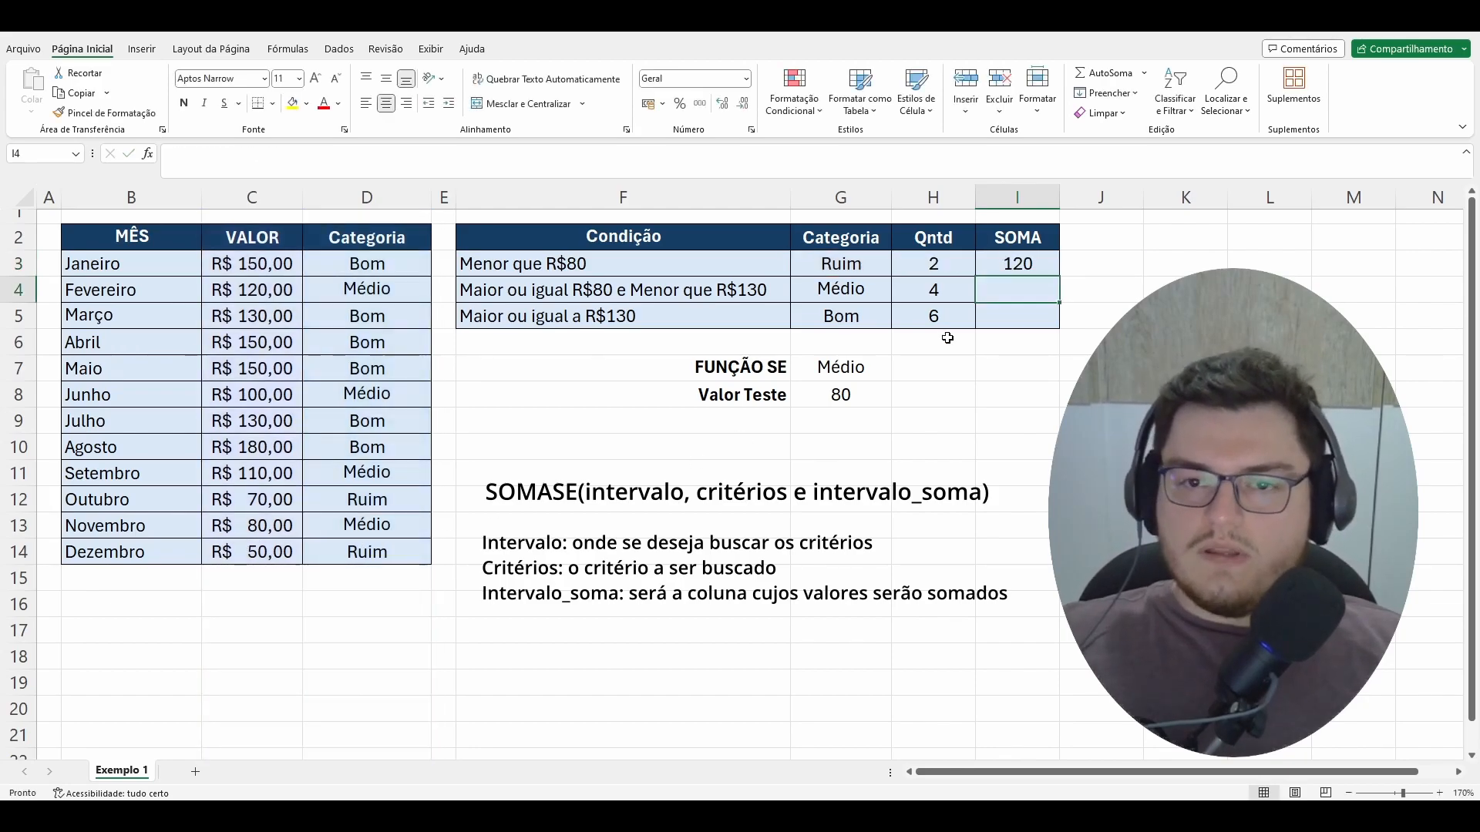
pyautogui.moveTo(1037, 262); pyautogui.dragTo(1044, 315)
pyautogui.click(1044, 285)
pyautogui.moveTo(1041, 263); pyautogui.dragTo(1033, 314)
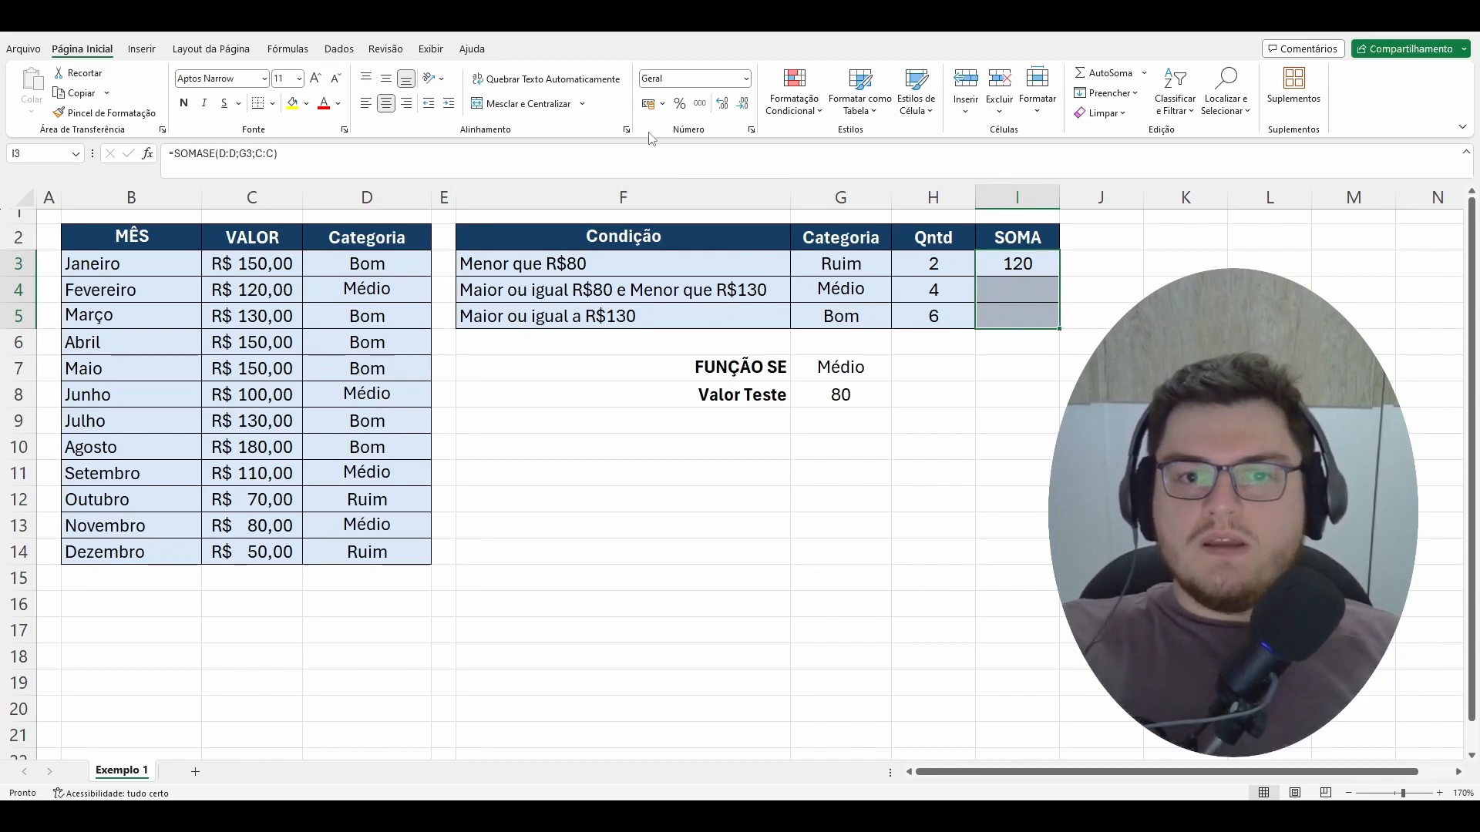
pyautogui.click(662, 104)
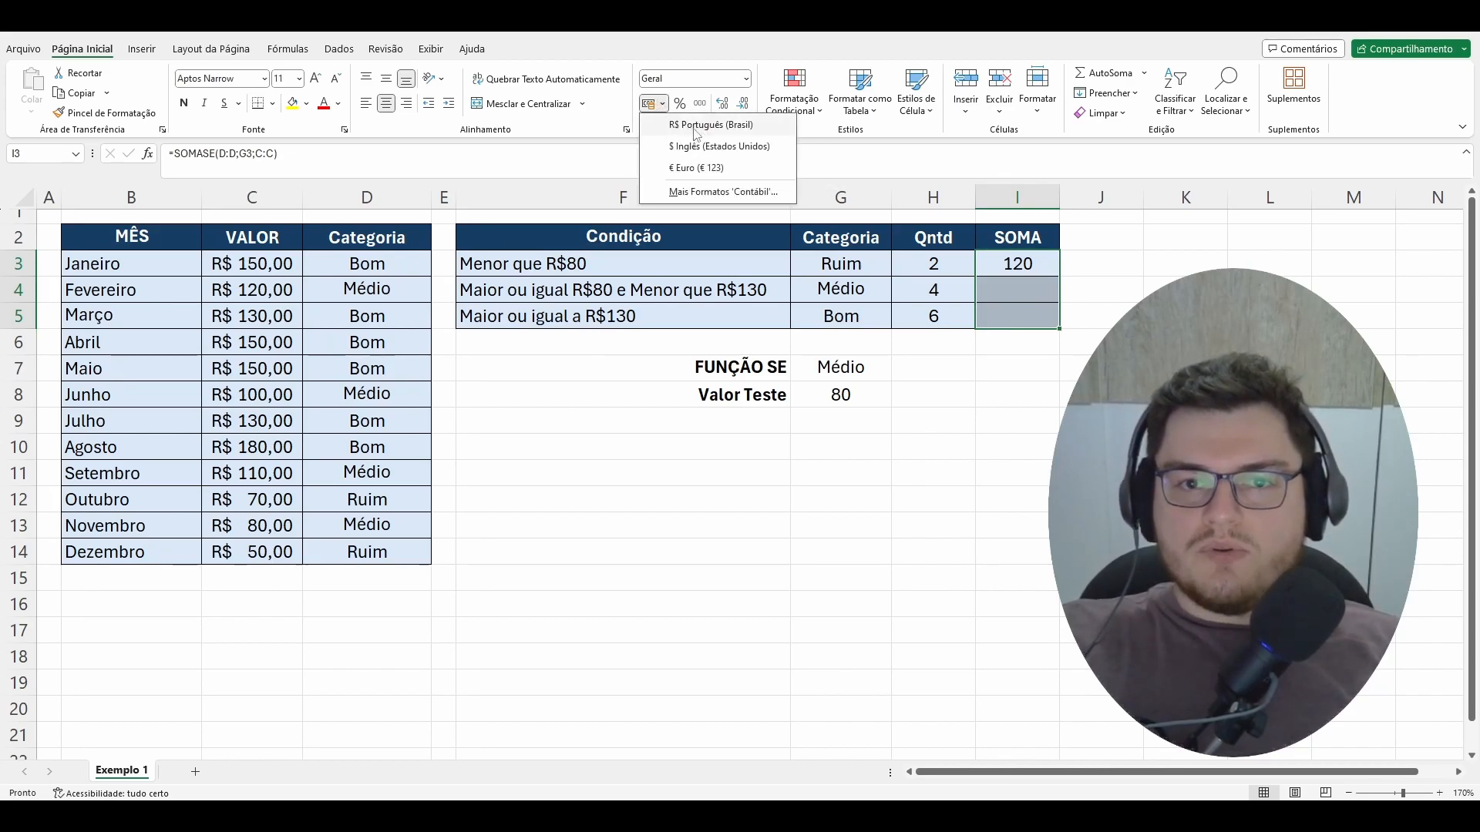
pyautogui.click(859, 142)
# Step: Format the SOMA cells I3:I5 as Moeda with the R$ symbol and 2 decimal places
pyautogui.moveTo(1034, 264); pyautogui.dragTo(1034, 321)
pyautogui.rightClick(1034, 321)
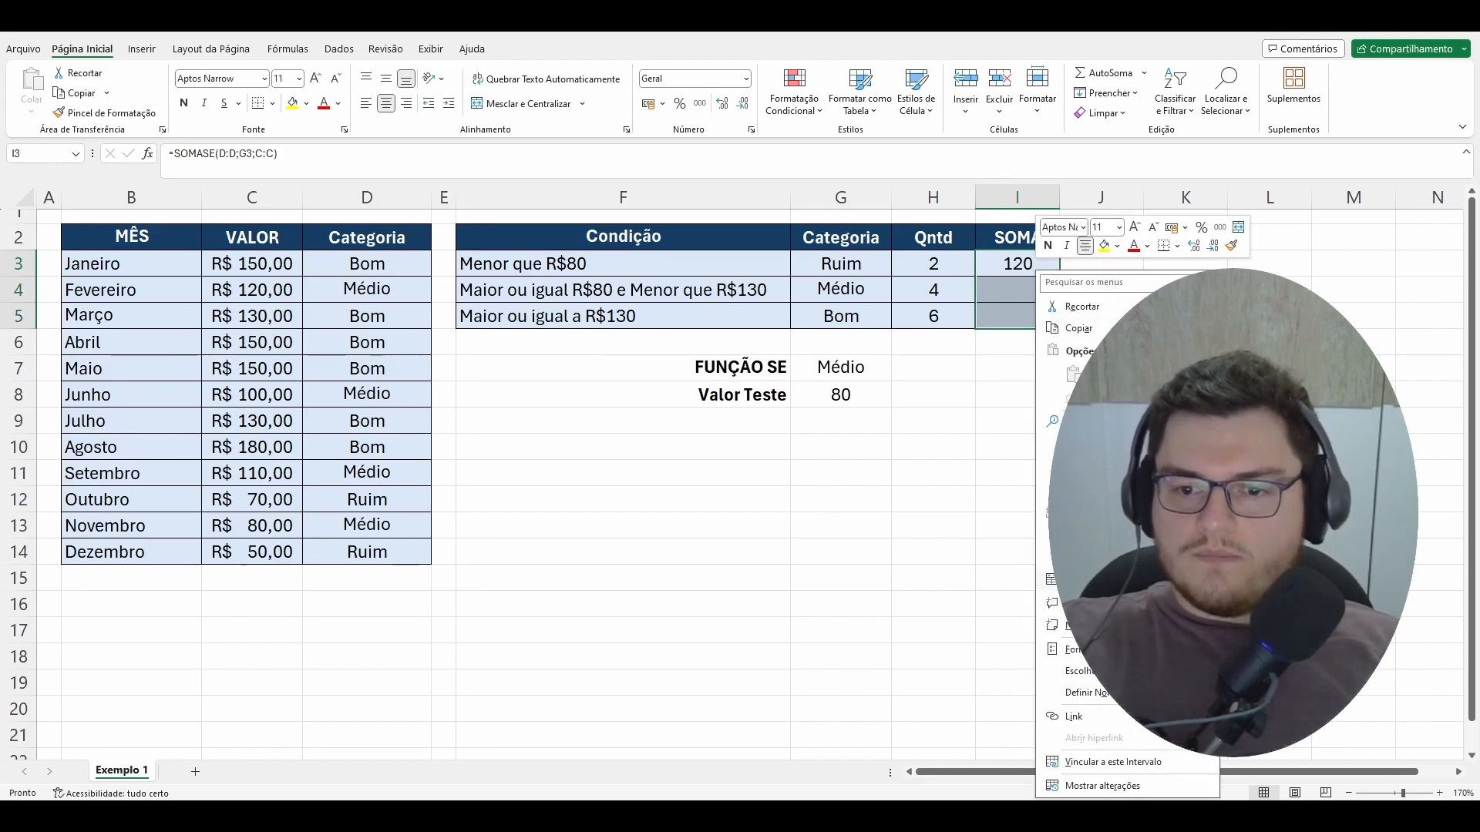
pyautogui.click(1086, 649)
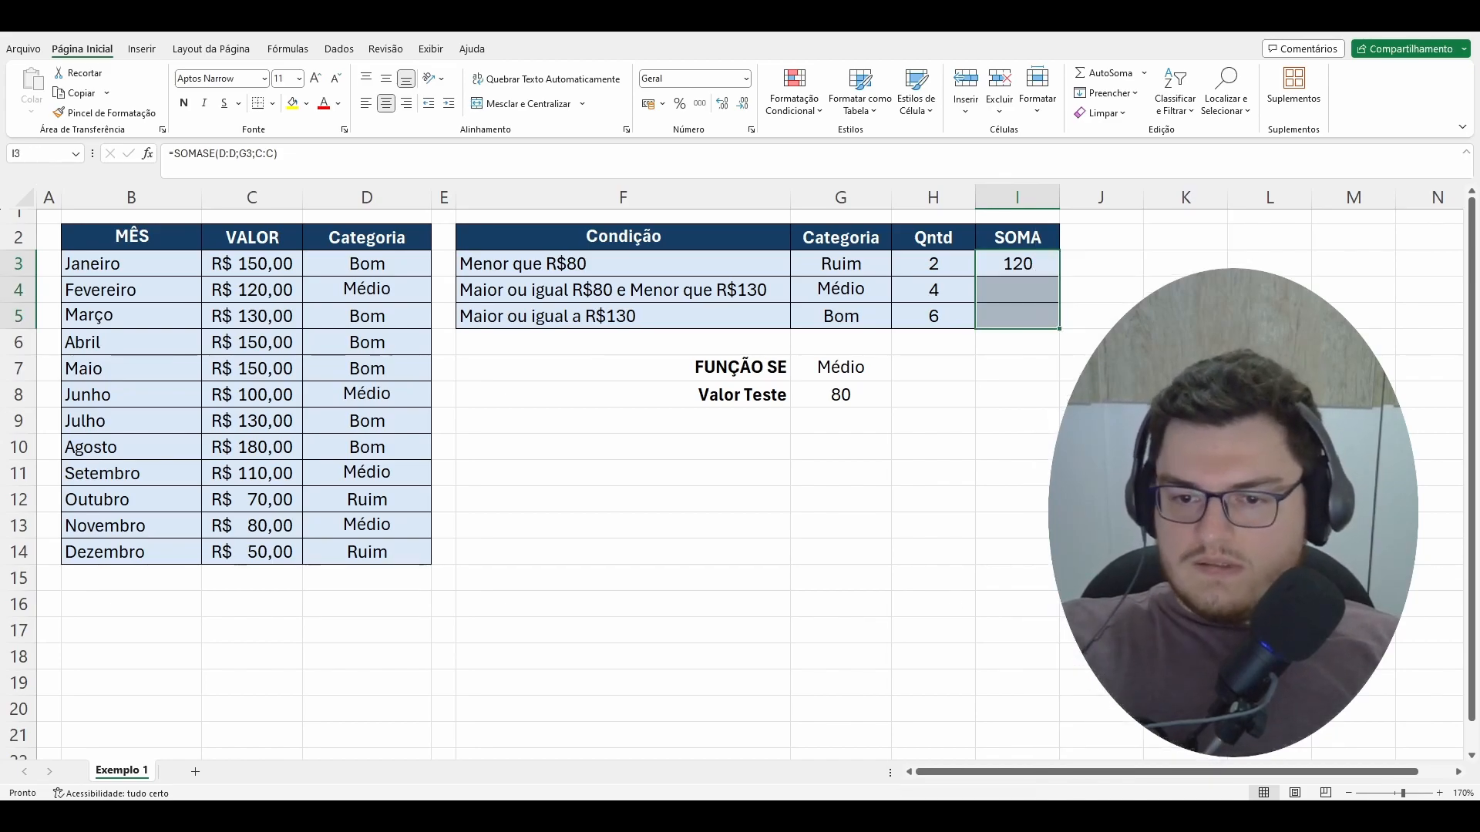
pyautogui.moveTo(1038, 438); pyautogui.dragTo(679, 328)
pyautogui.click(559, 405)
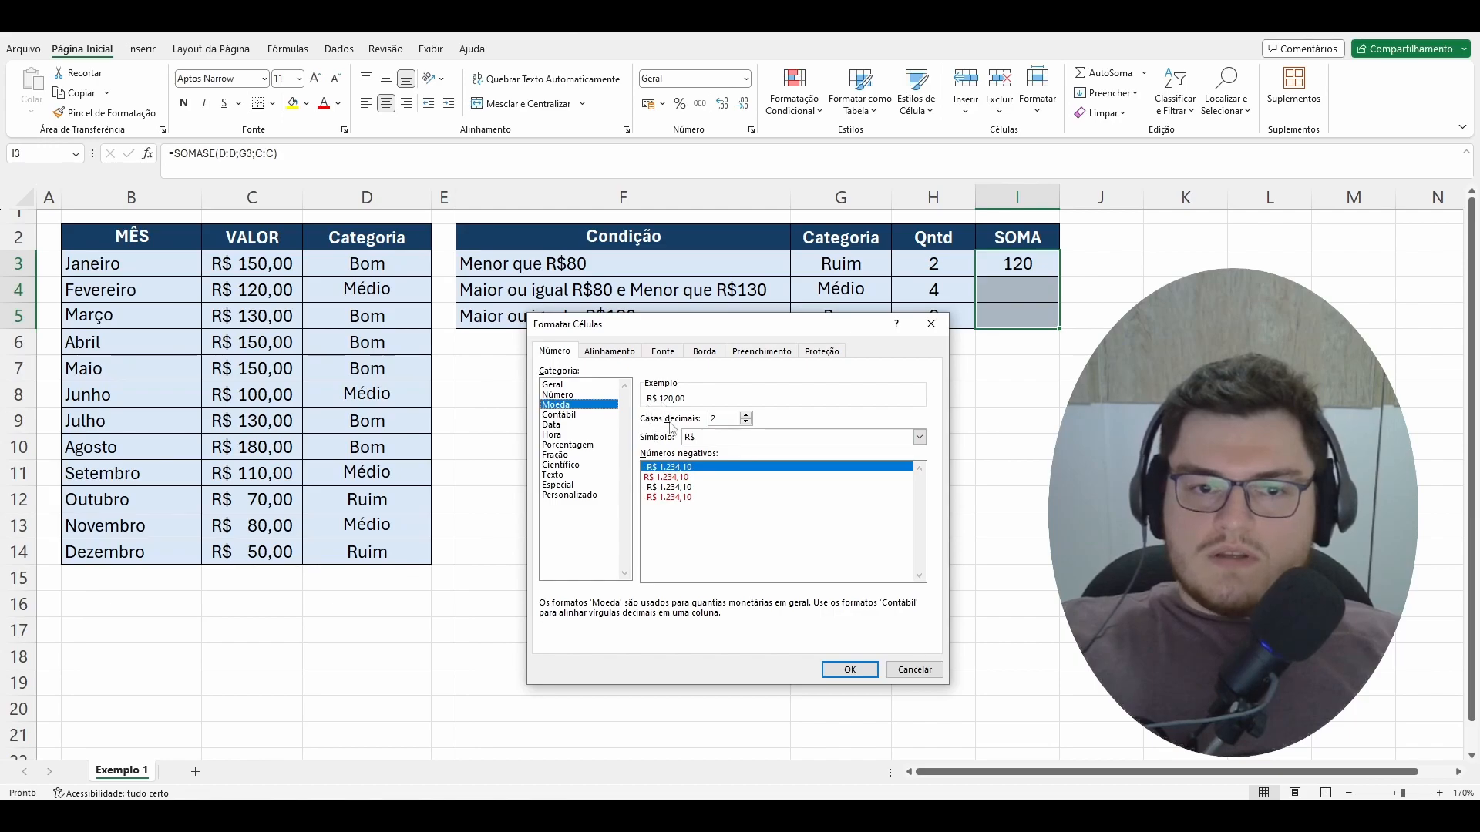
pyautogui.click(920, 437)
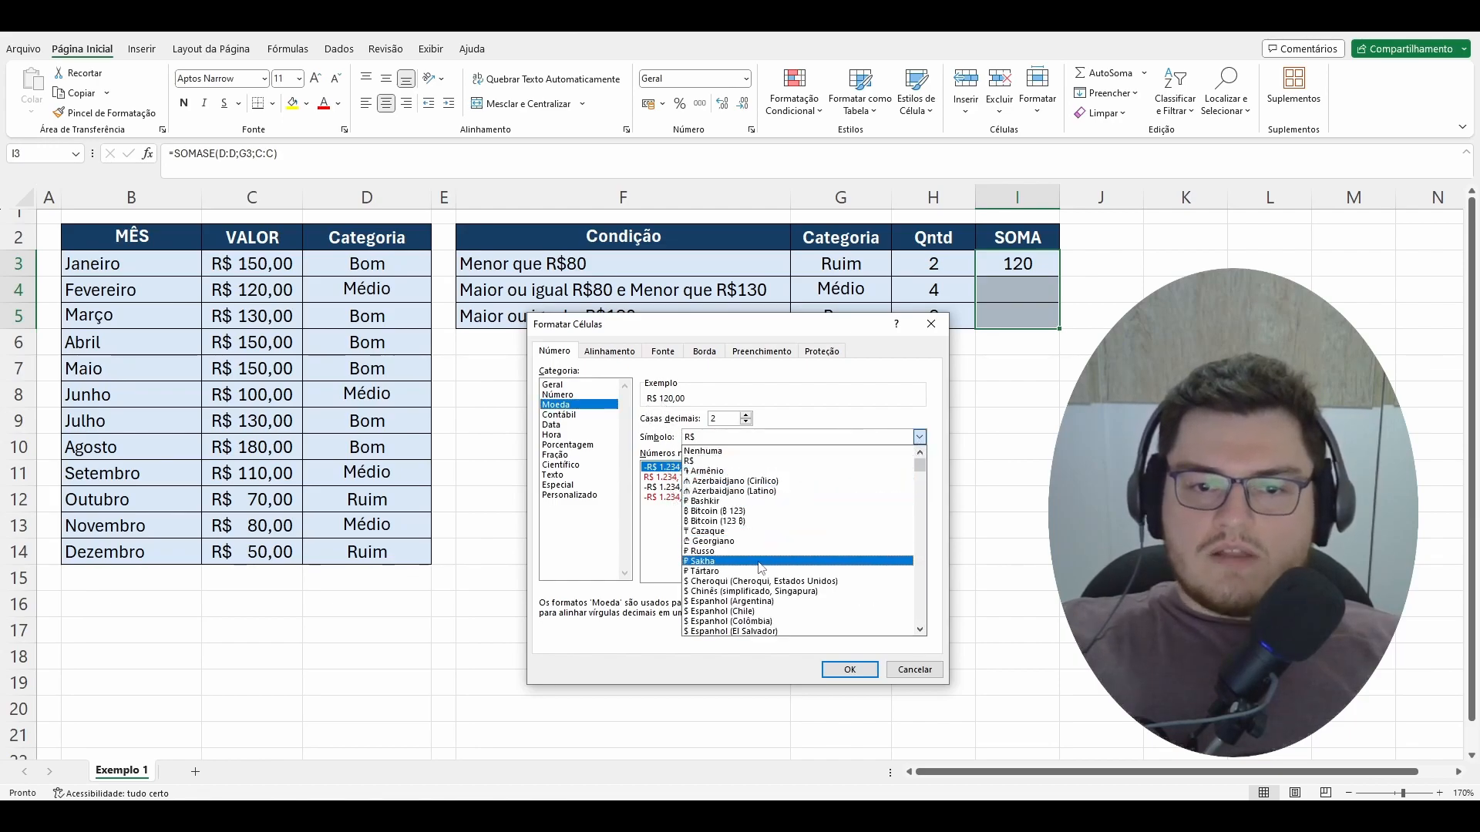
pyautogui.click(902, 436)
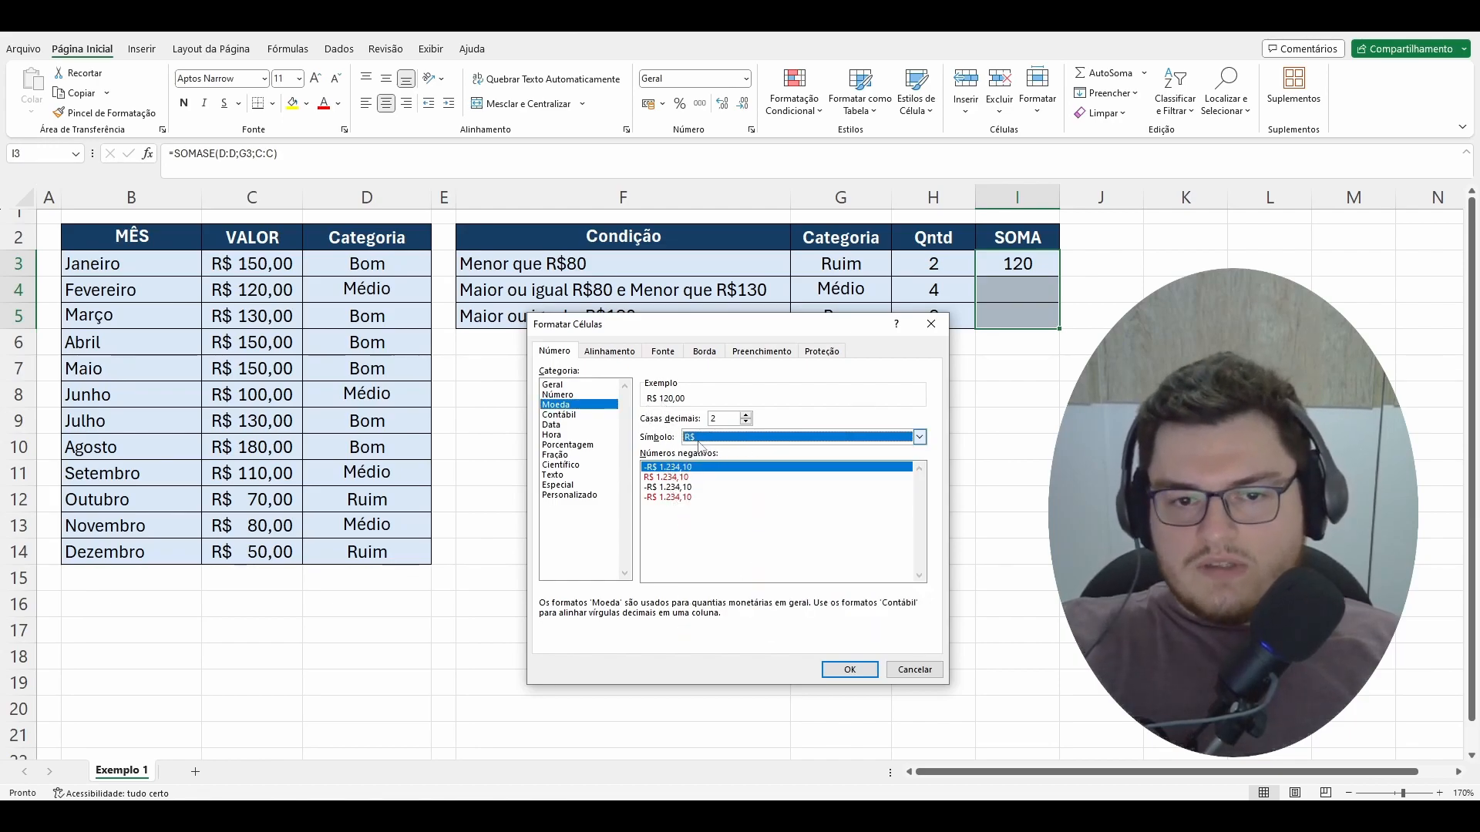
pyautogui.click(747, 421)
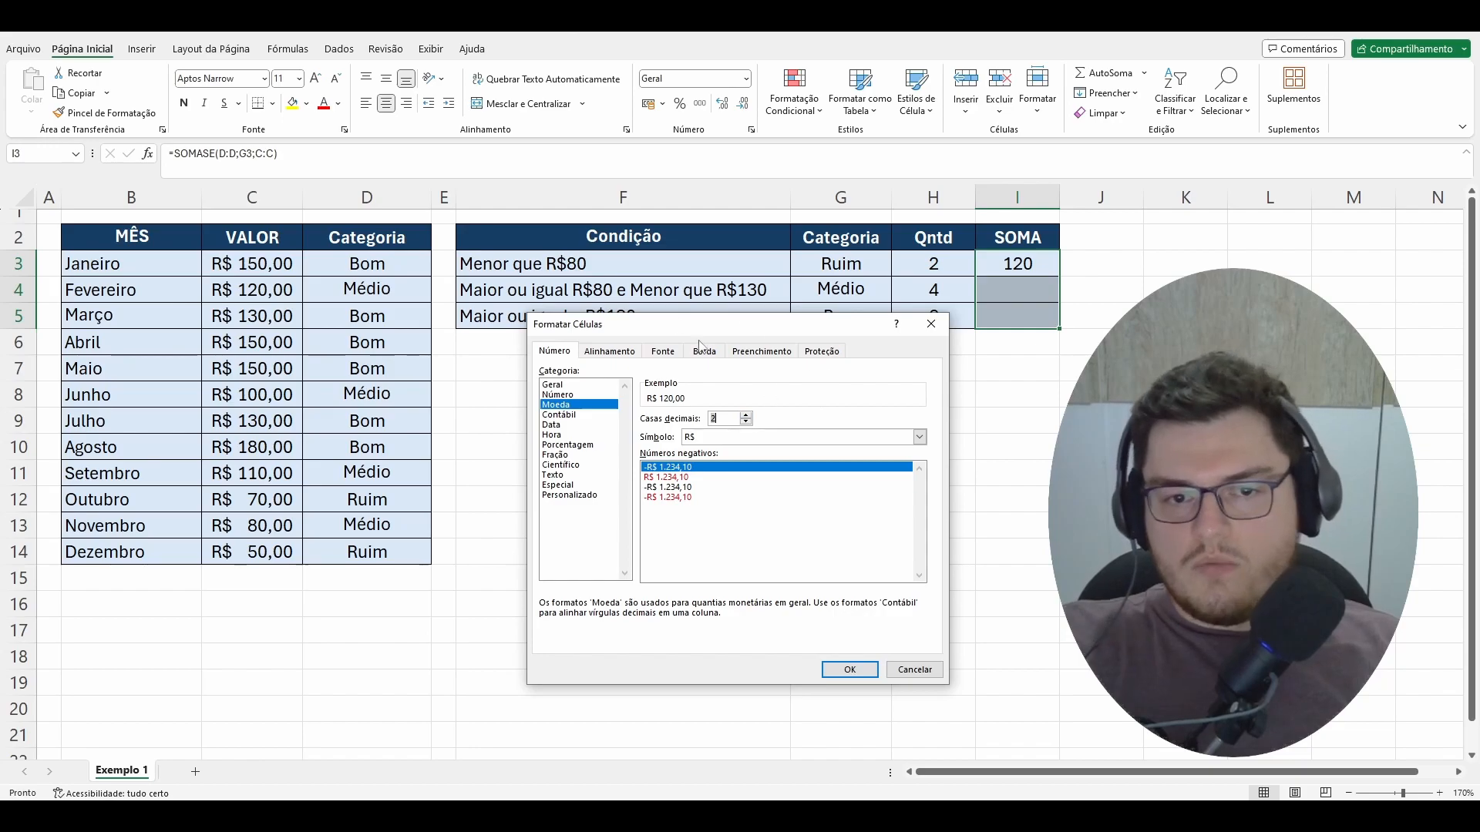
pyautogui.click(849, 670)
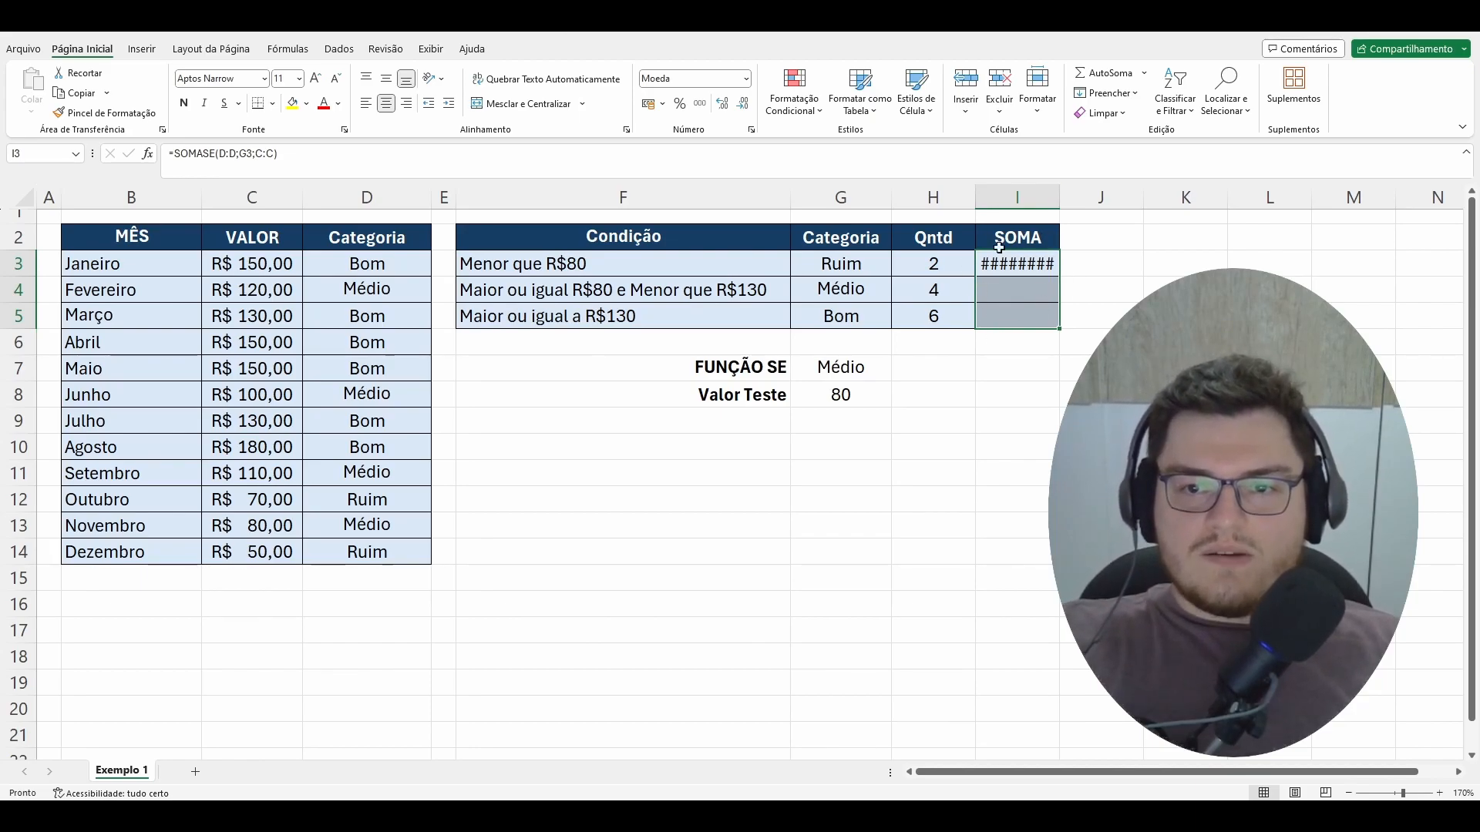
# Step: Fit the width of column I to its contents
pyautogui.doubleClick(1059, 198)
pyautogui.click(1105, 420)
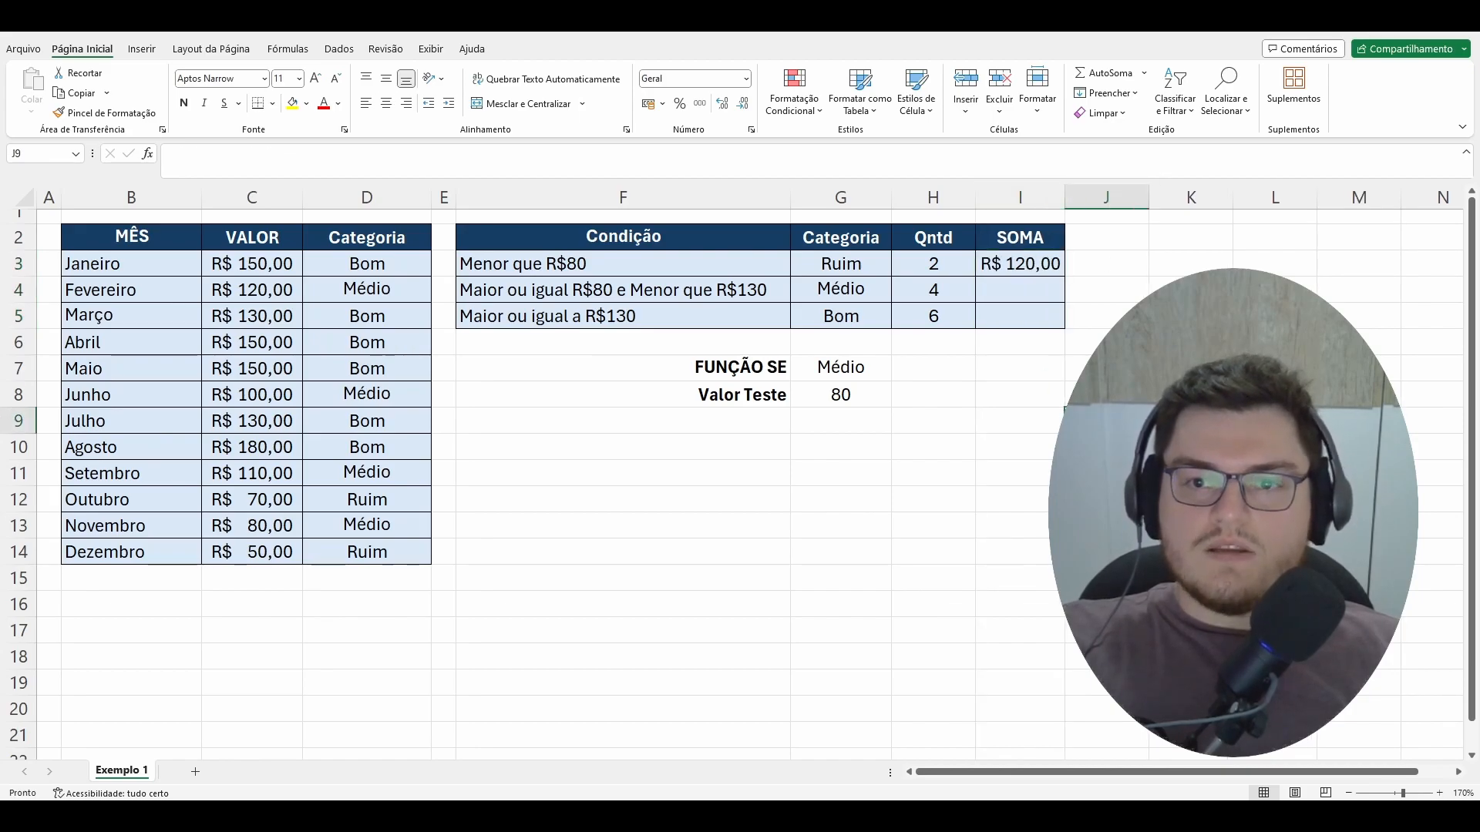
pyautogui.moveTo(1065, 197)
pyautogui.mouseDown()
pyautogui.moveTo(1042, 197)
pyautogui.moveTo(1064, 195)
pyautogui.mouseUp()
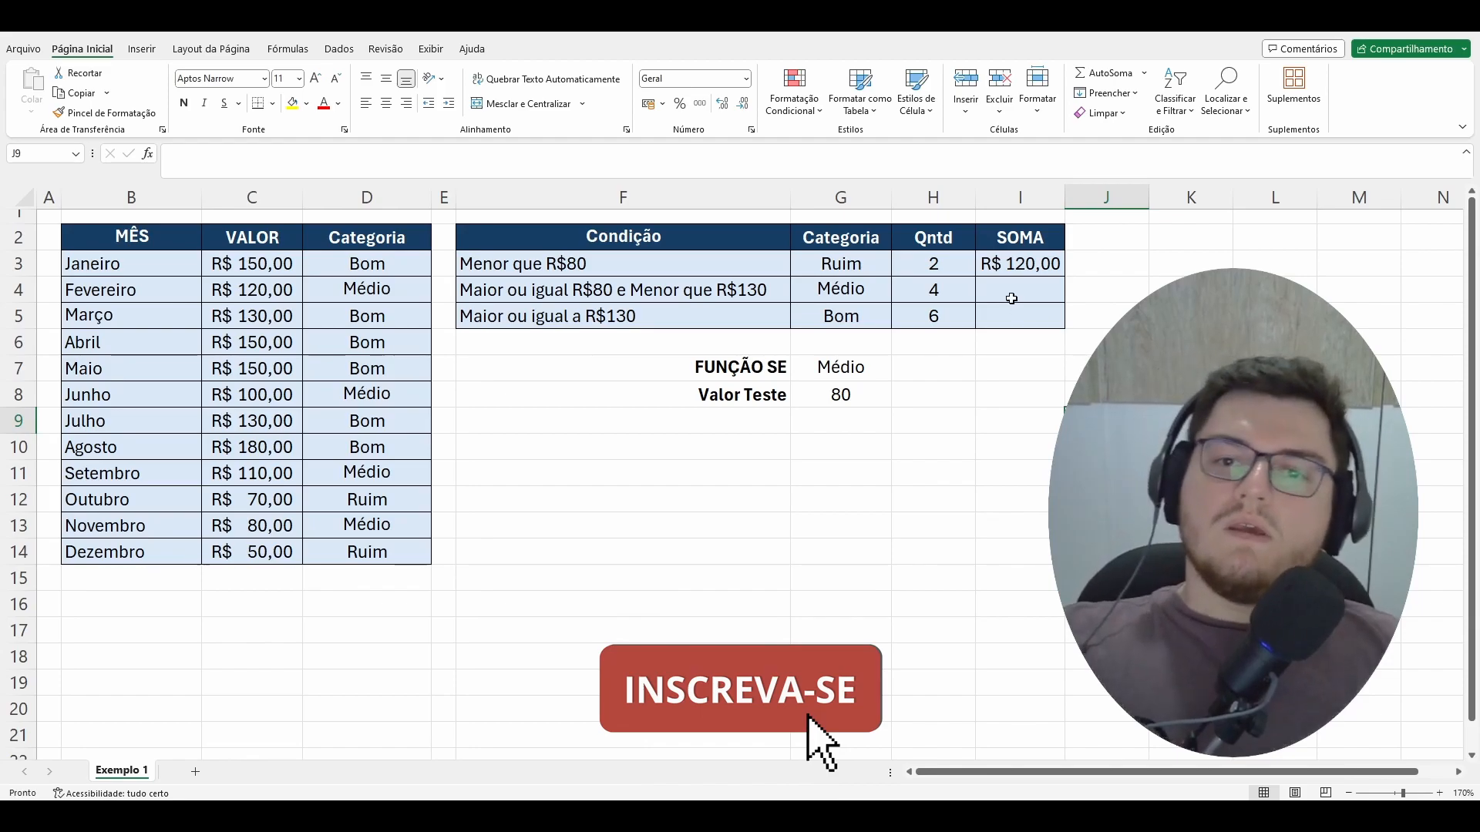
# Step: Review the category cells and the search range, criterion and sum range of the SOMASE formula in I3
pyautogui.click(875, 292)
pyautogui.click(856, 266)
pyautogui.click(870, 290)
pyautogui.click(873, 315)
pyautogui.click(1025, 269)
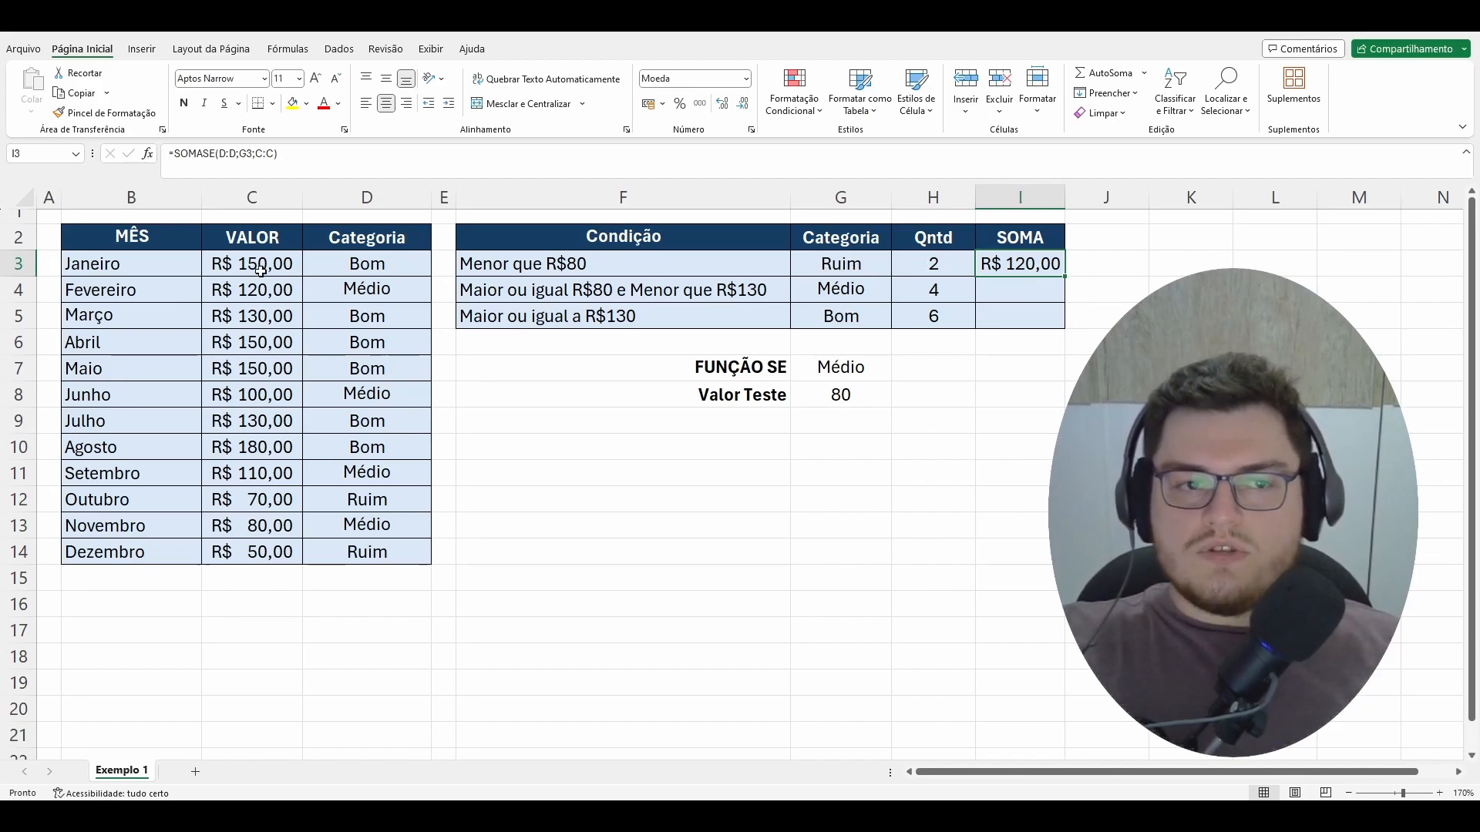
pyautogui.click(223, 153)
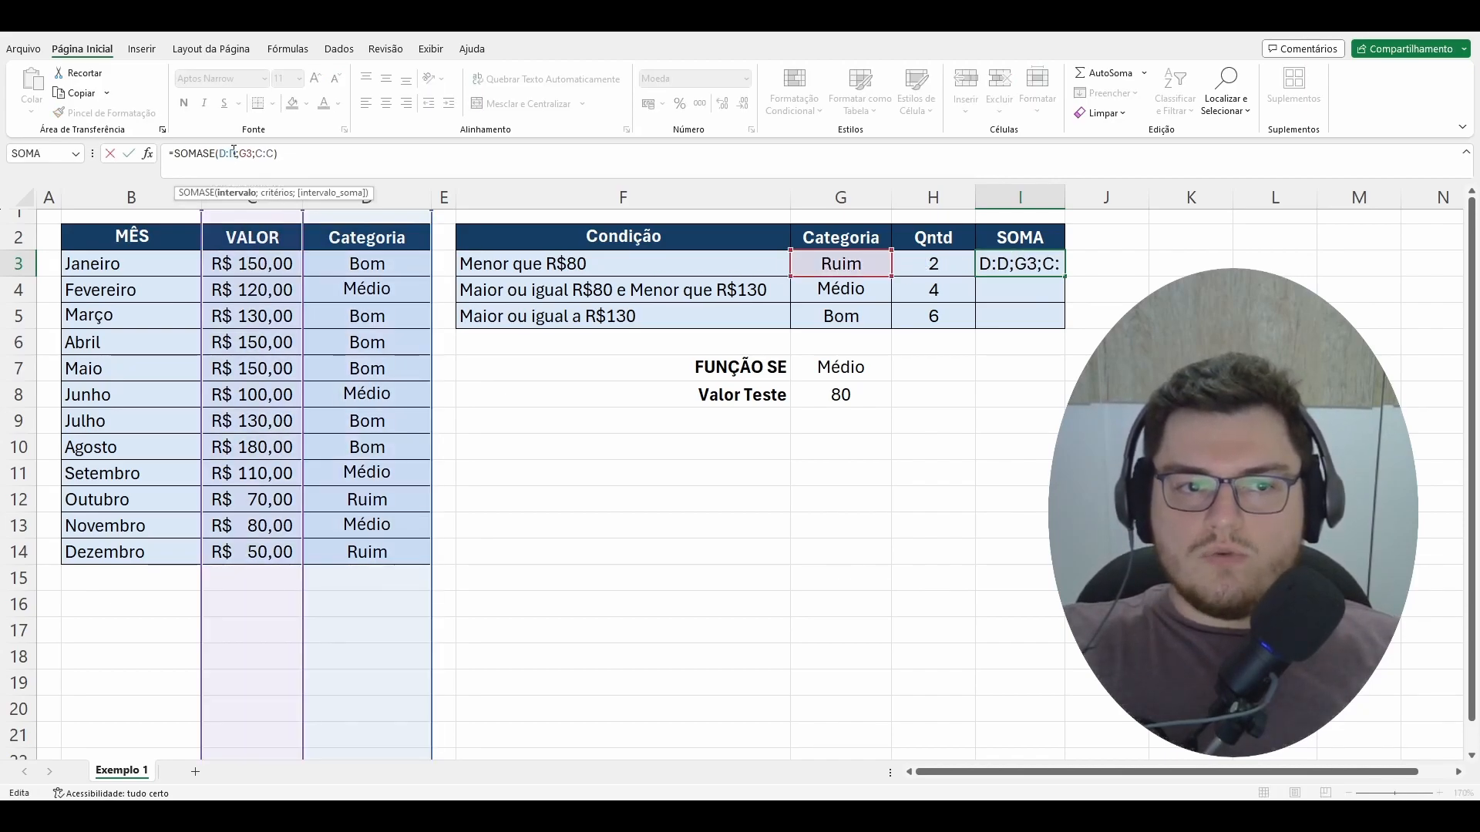
pyautogui.doubleClick(225, 154)
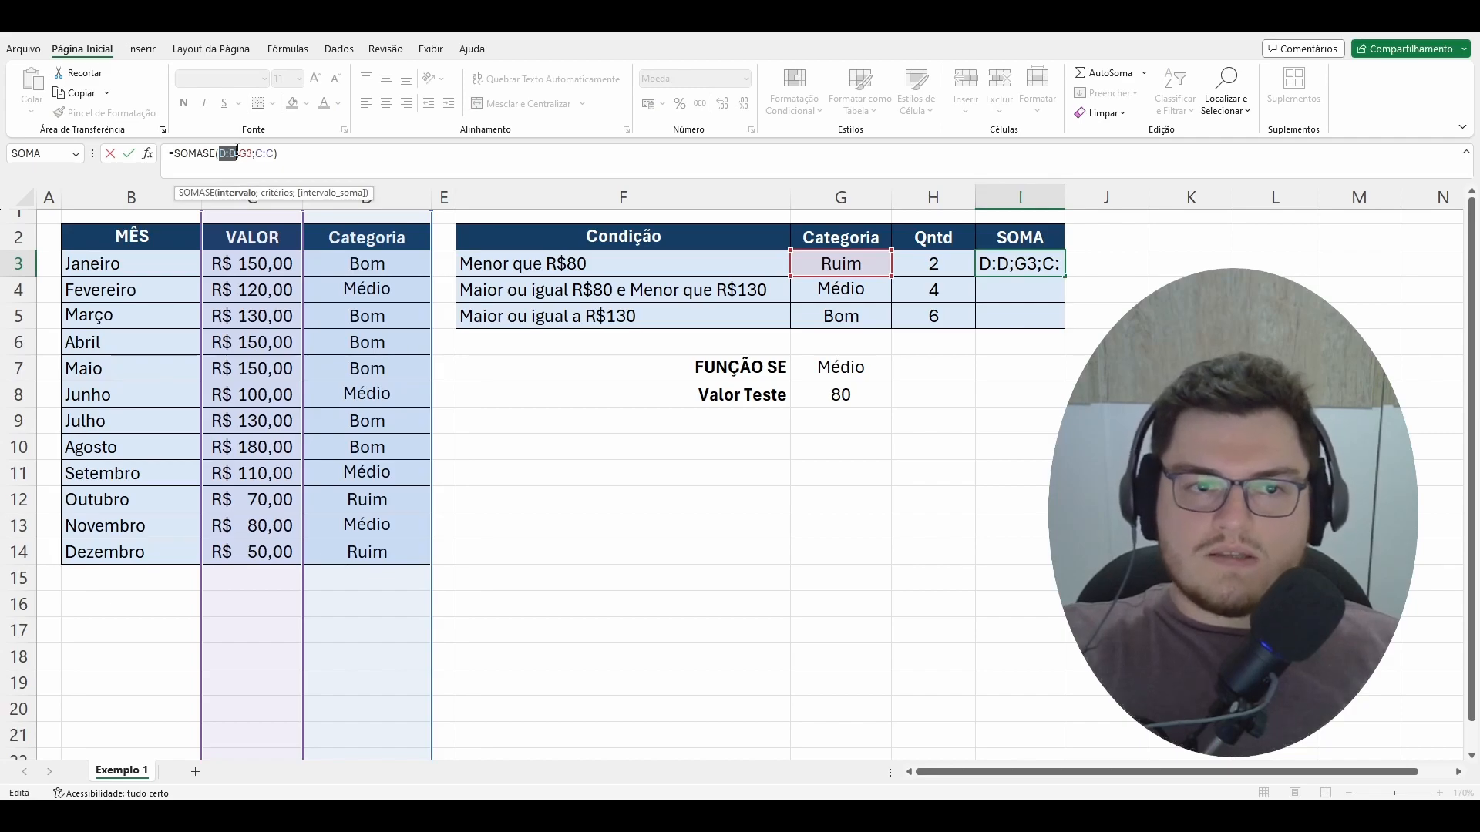
pyautogui.doubleClick(265, 153)
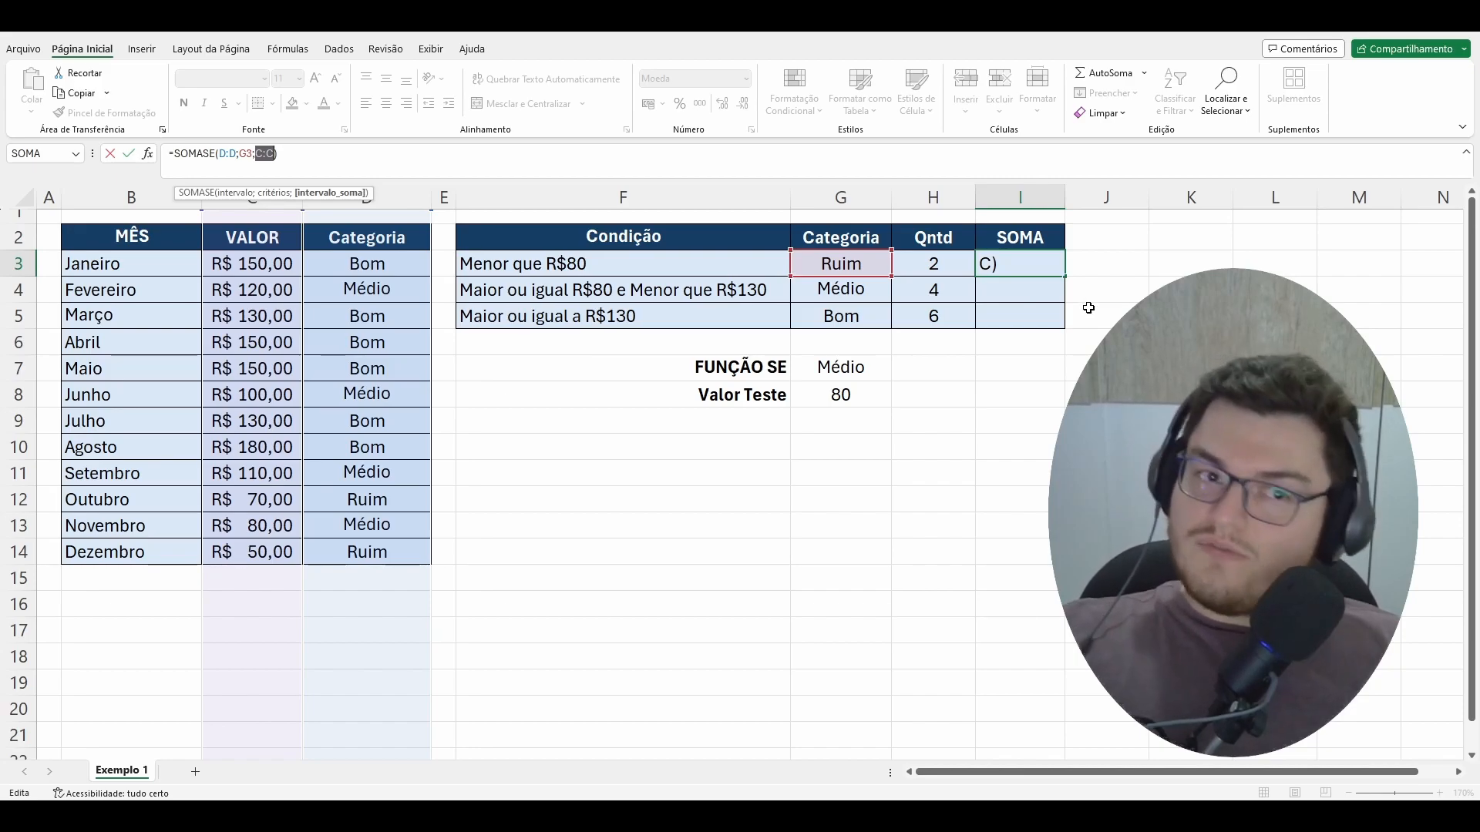
pyautogui.click(331, 154)
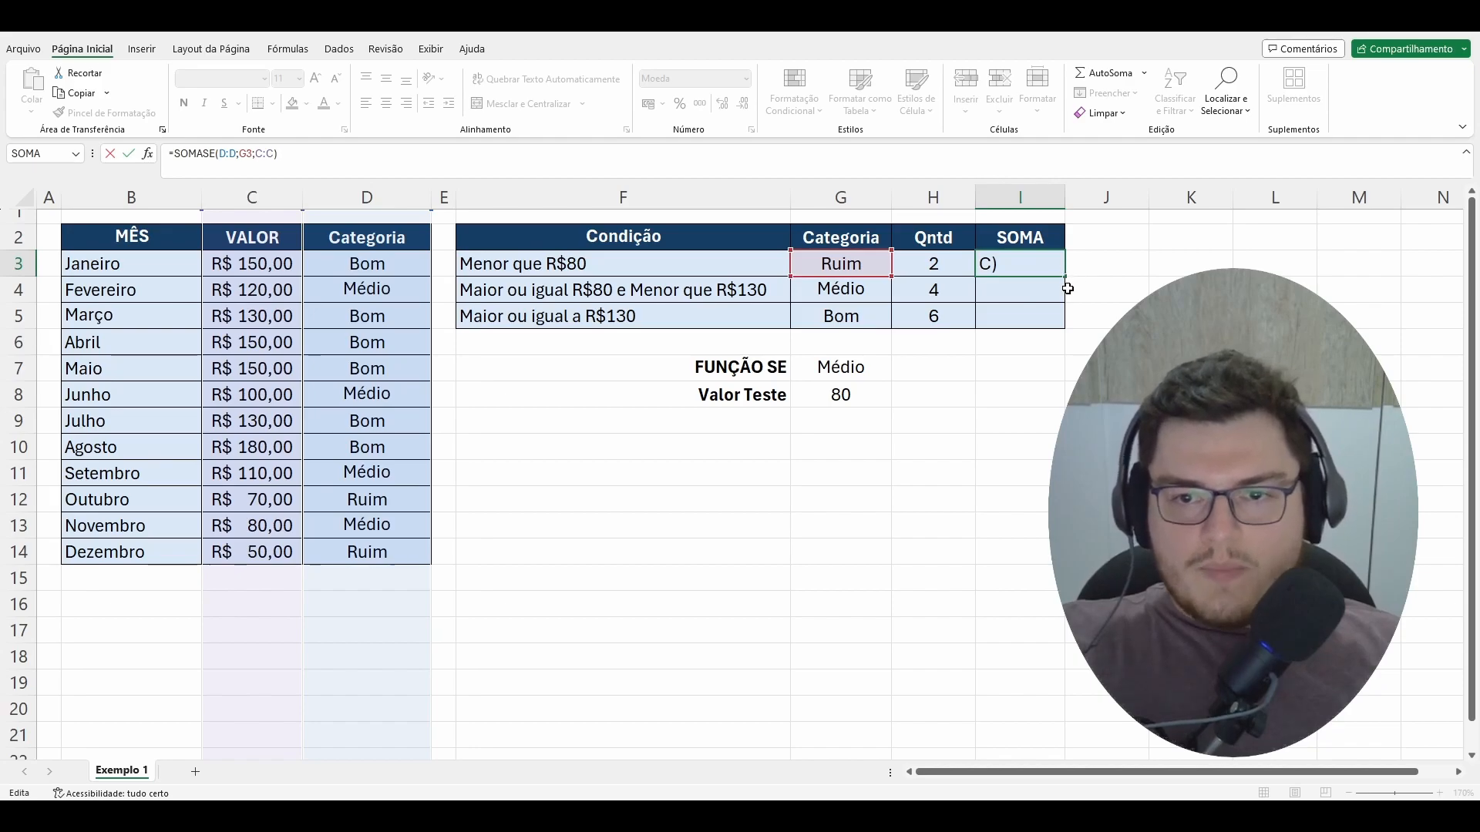
pyautogui.moveTo(237, 158); pyautogui.dragTo(289, 159)
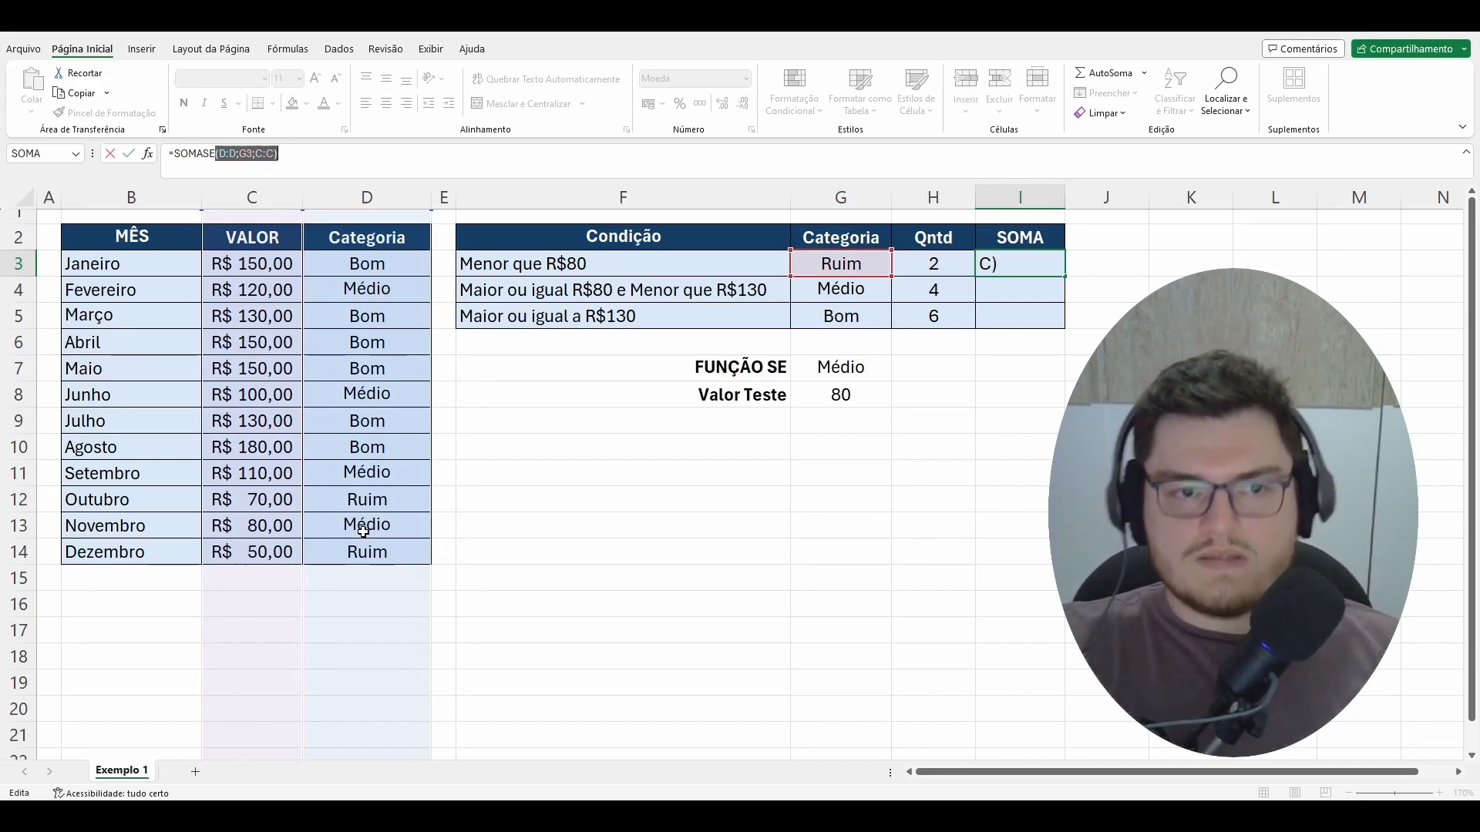
pyautogui.click(331, 161)
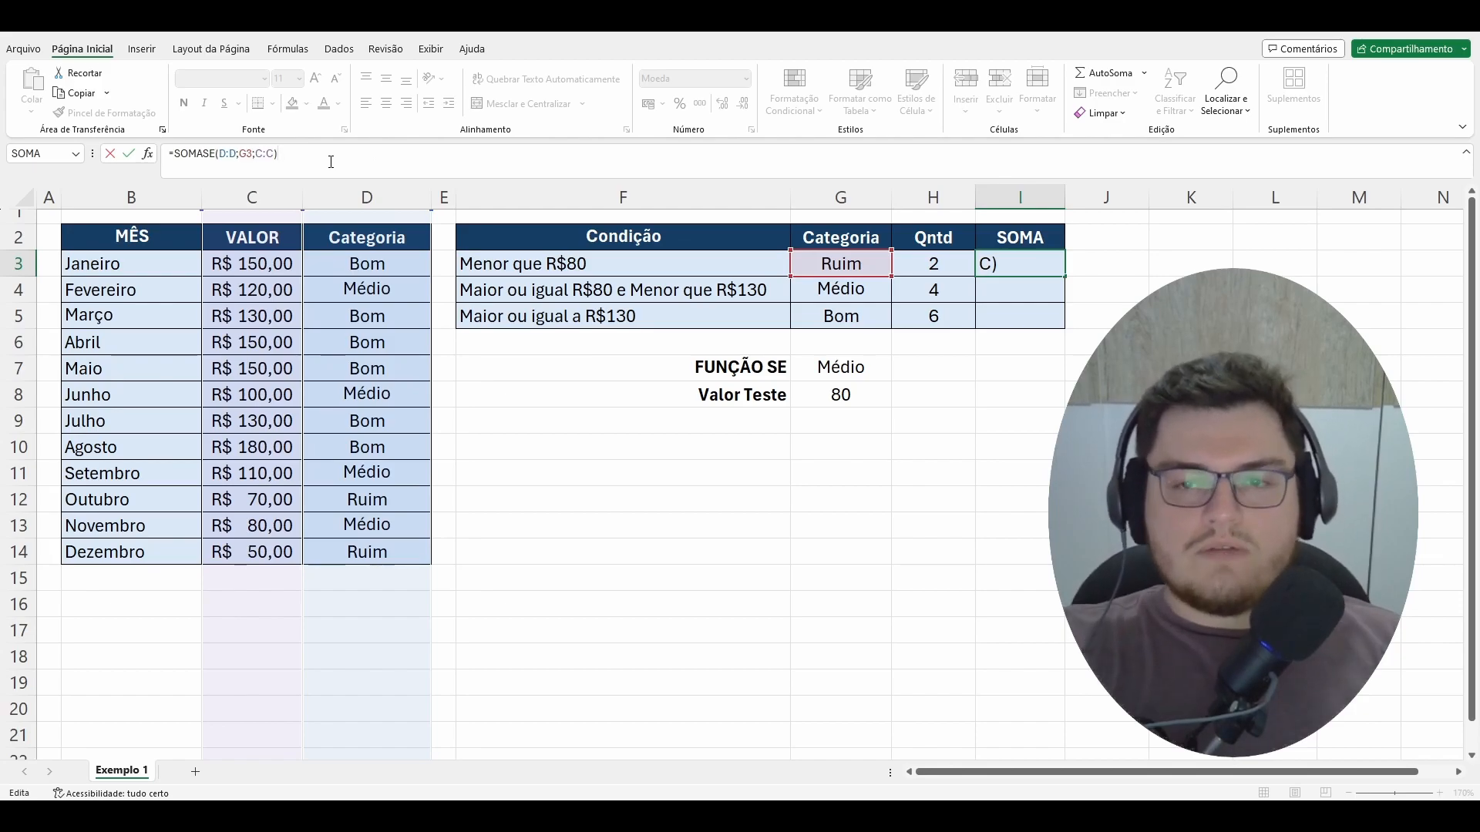
pyautogui.press('Return')
# Step: Copy the SOMASE formula from I3 down to I5 for the Médio and Bom categories
pyautogui.click(1036, 270)
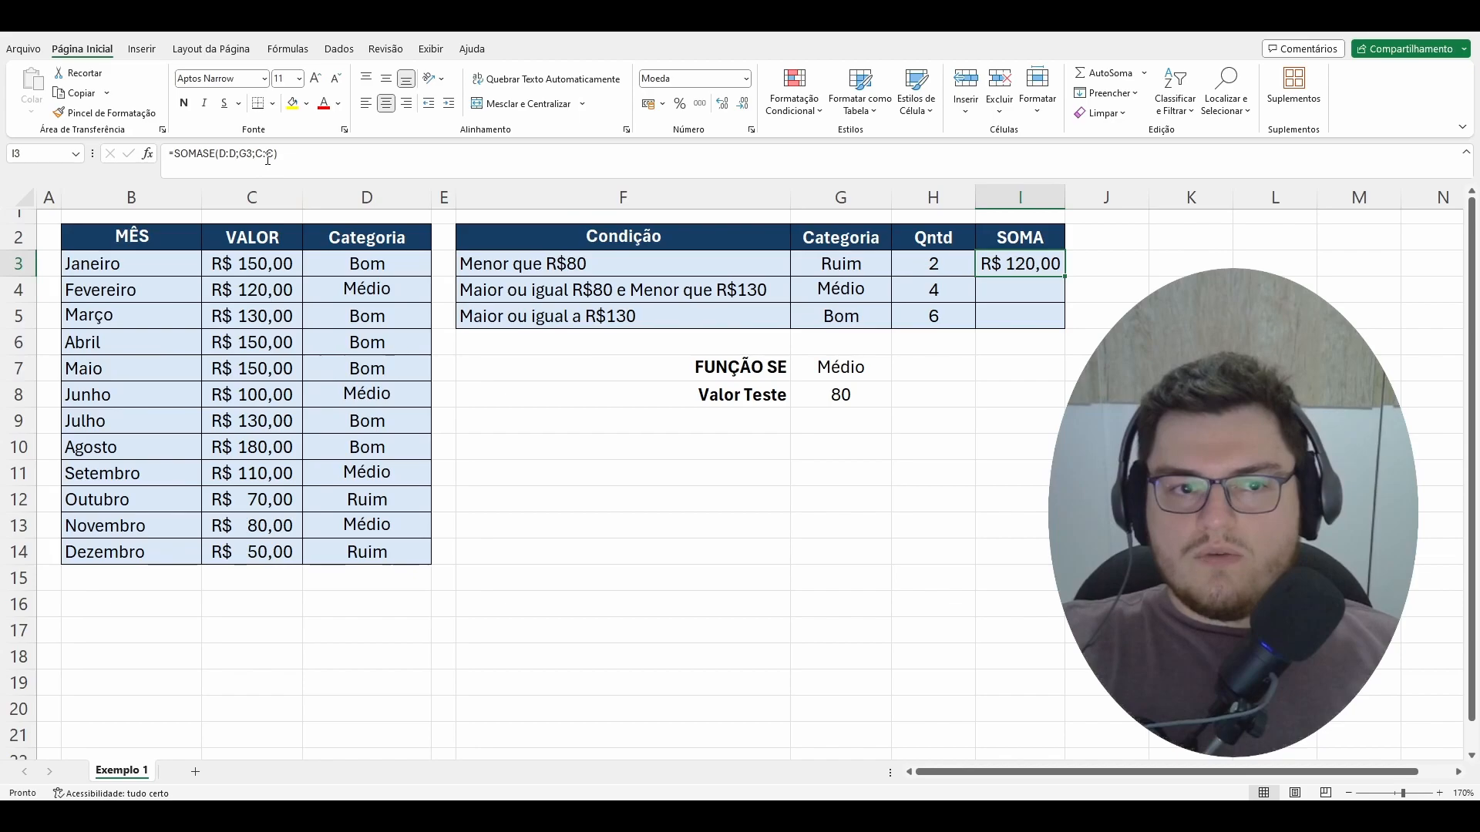
pyautogui.click(268, 160)
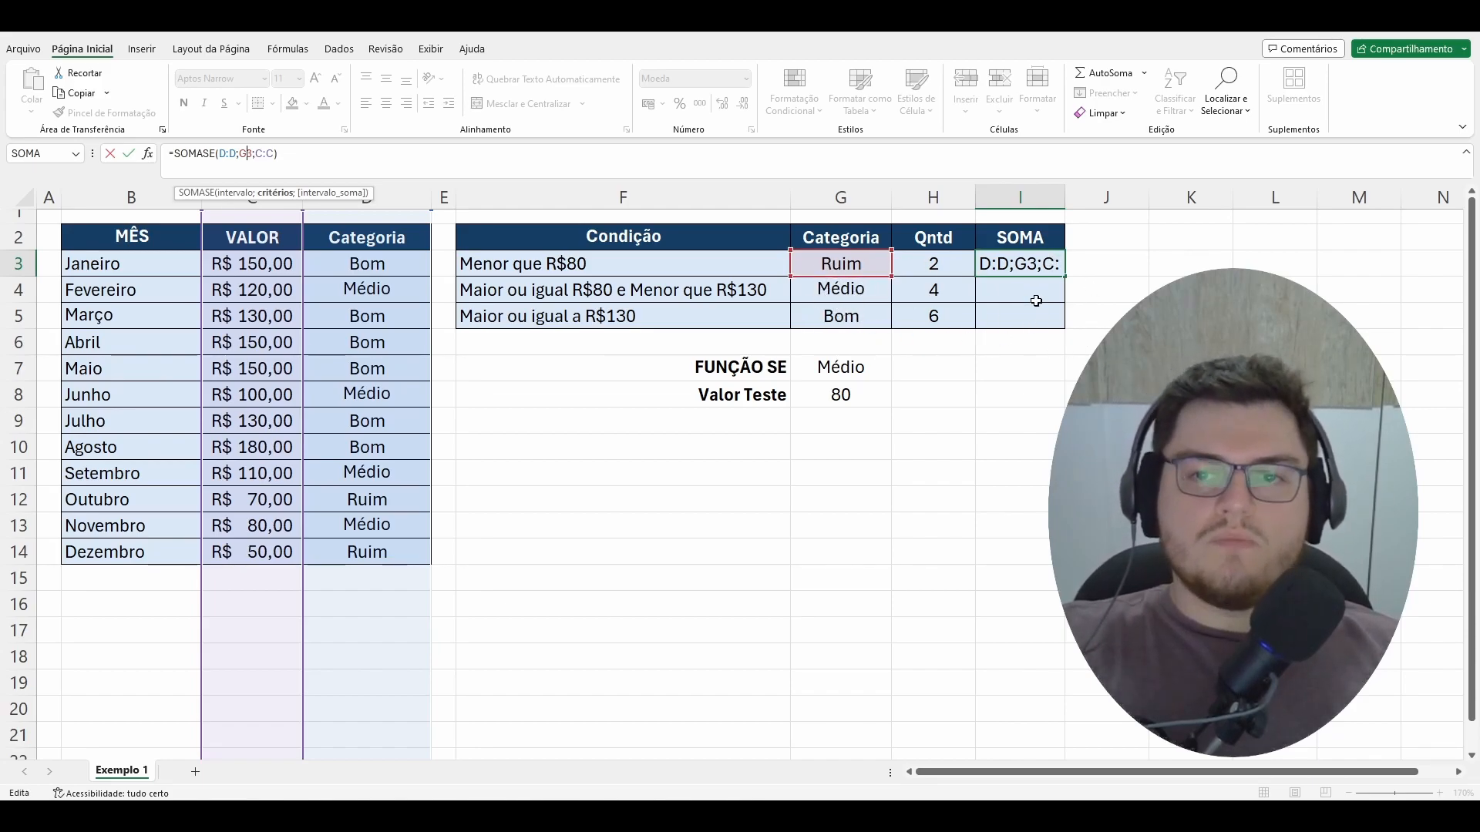
pyautogui.moveTo(1065, 277); pyautogui.dragTo(1069, 317)
pyautogui.click(1190, 369)
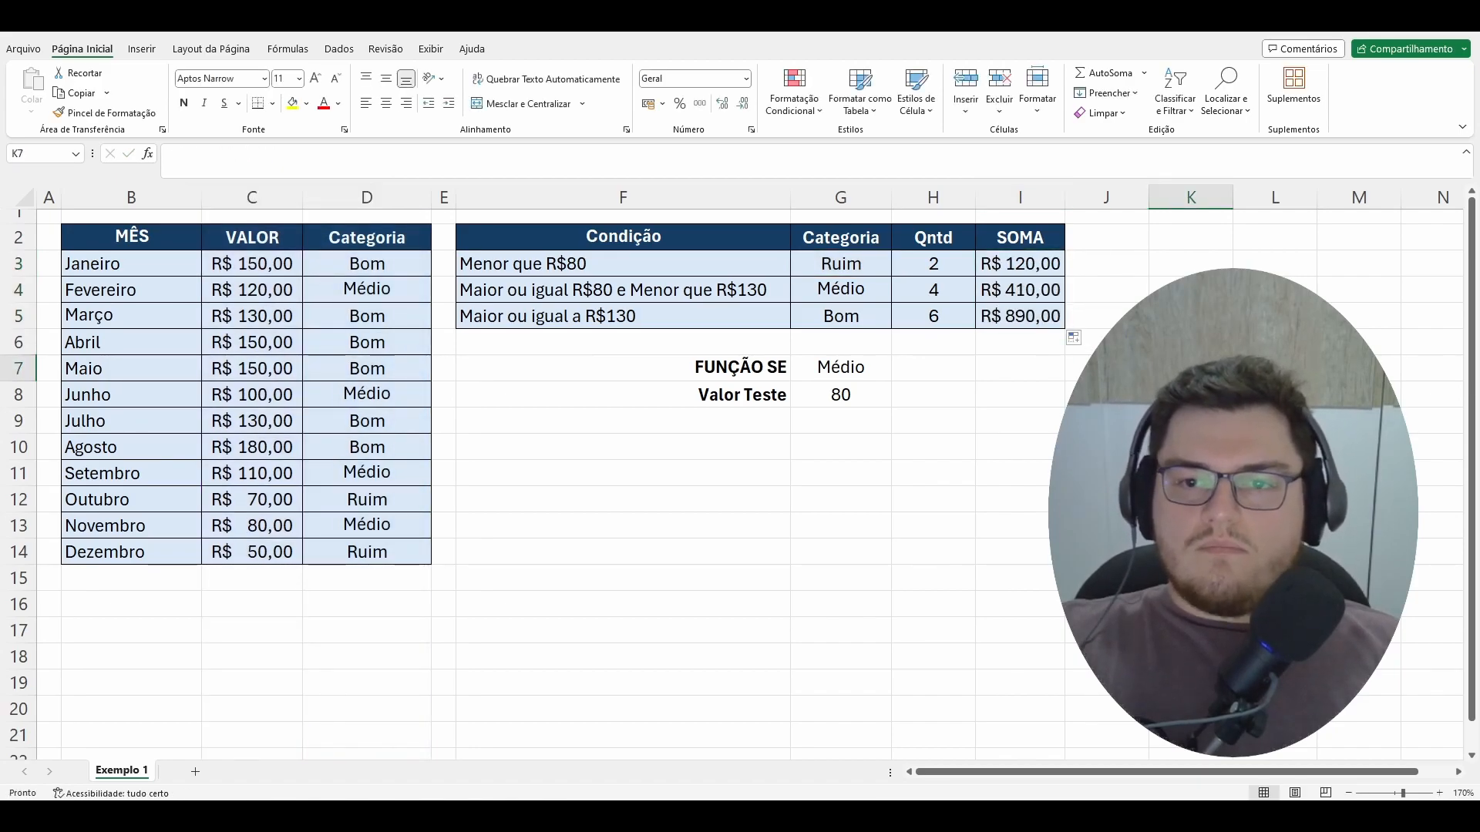
# Step: Check the SOMASE result of each category in I3, I4 and I5 against its label in column G
pyautogui.click(1029, 262)
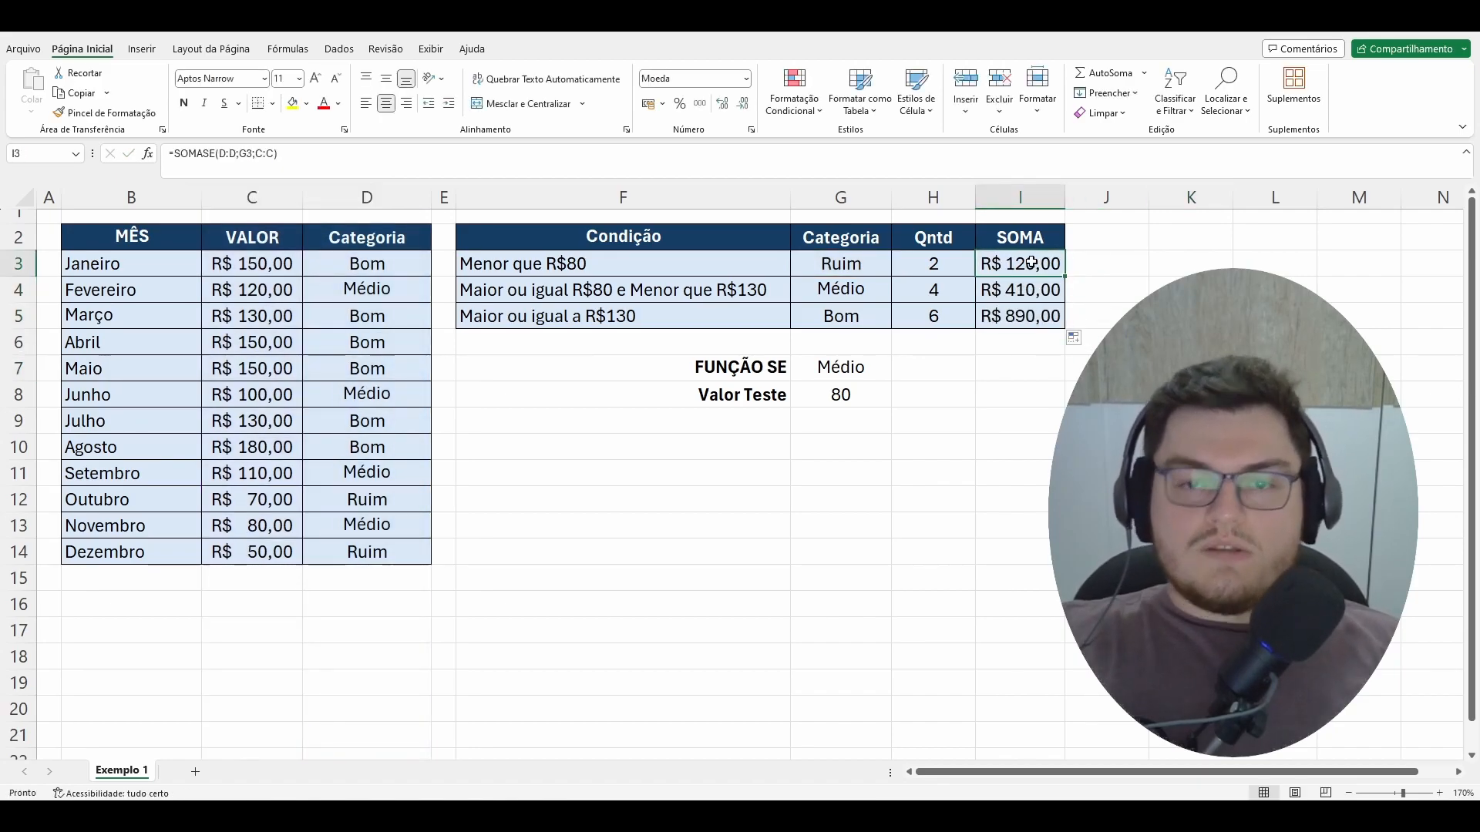
pyautogui.click(847, 288)
pyautogui.click(1009, 295)
pyautogui.click(854, 312)
pyautogui.click(1033, 315)
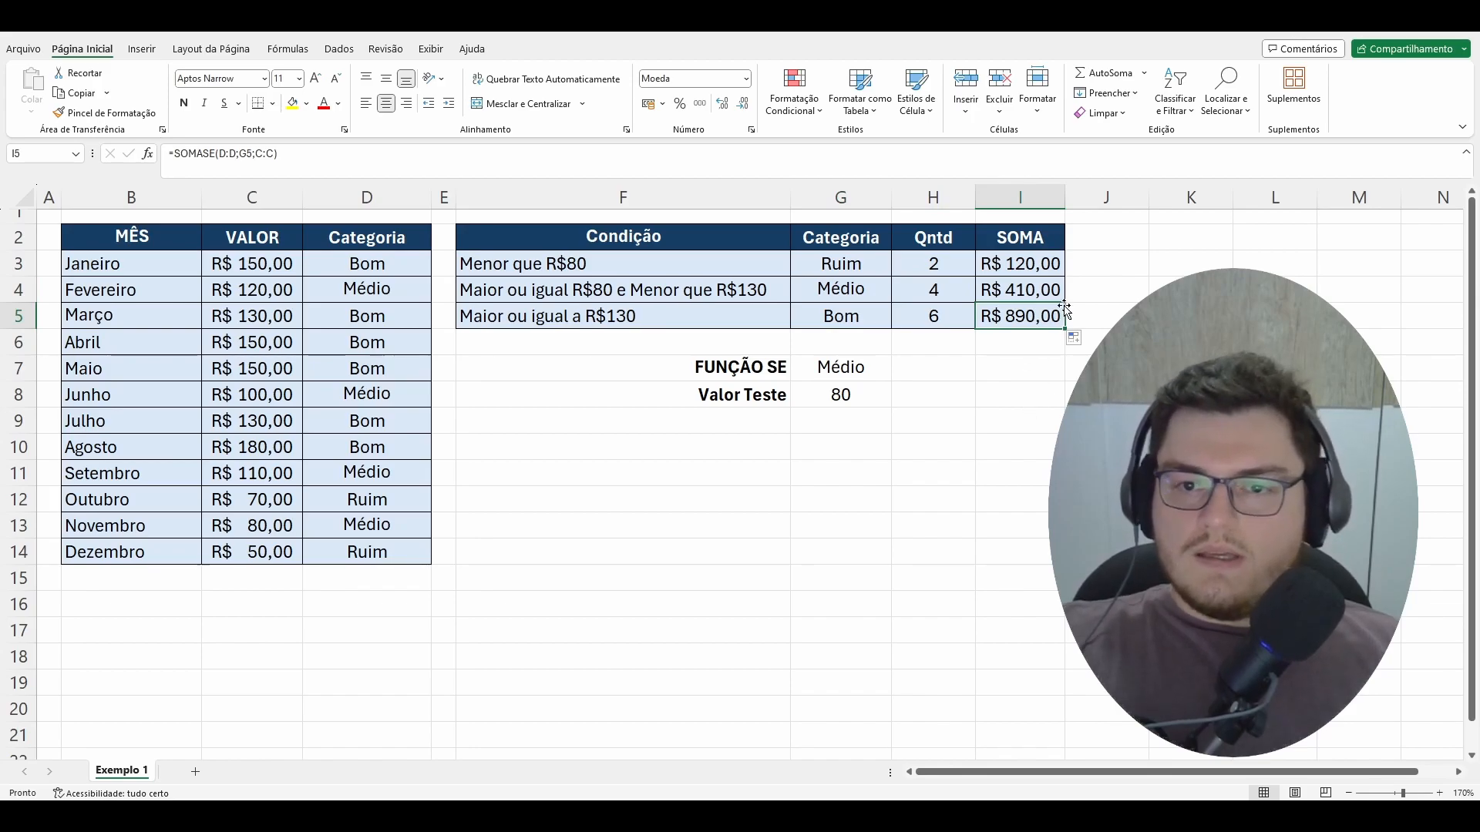
# Step: With the totals I3:I5 selected, try hiding the Soma figure in the status bar, and show it again
pyautogui.moveTo(1030, 267); pyautogui.dragTo(1036, 318)
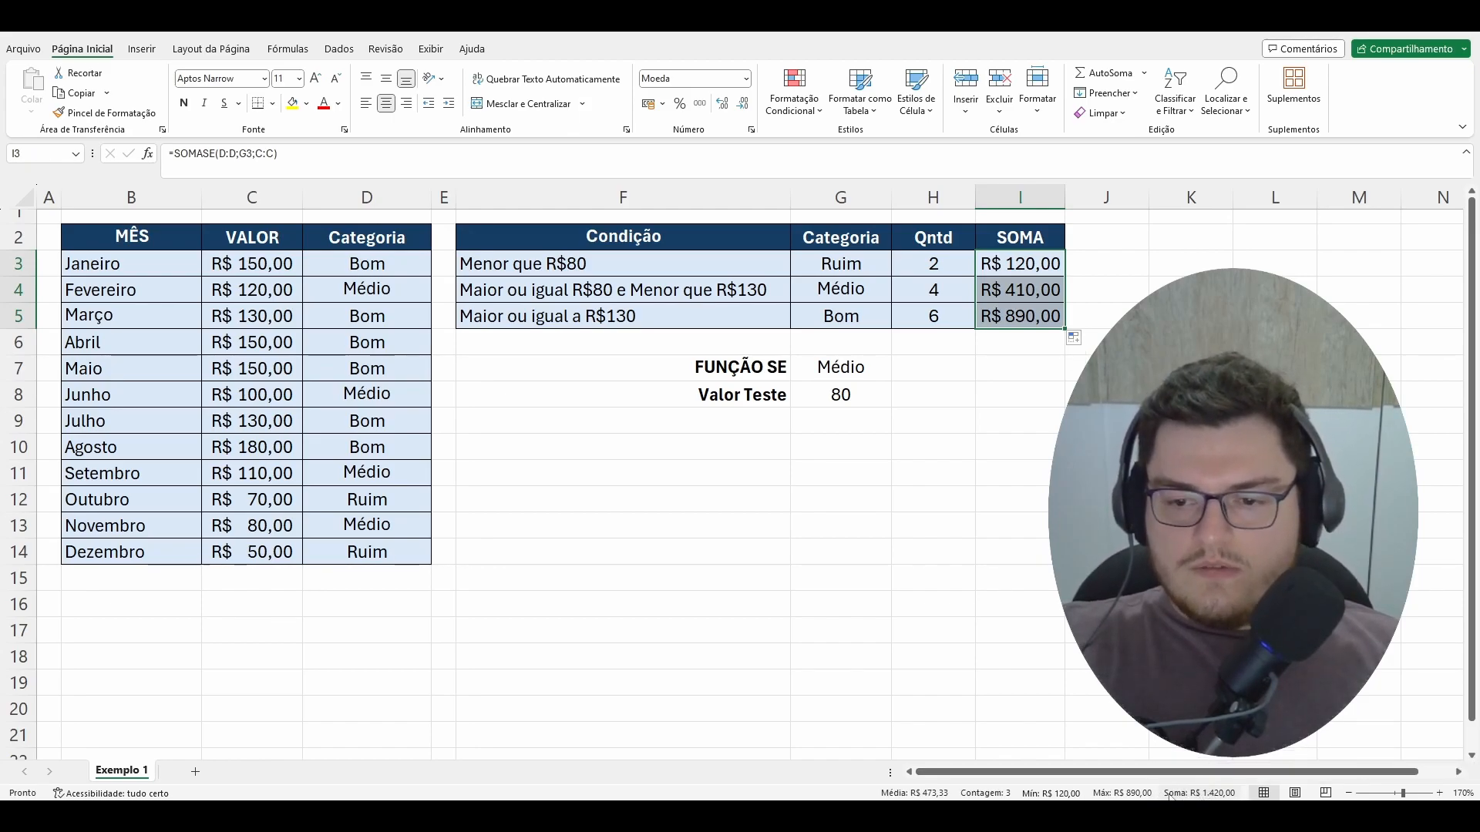
pyautogui.rightClick(871, 796)
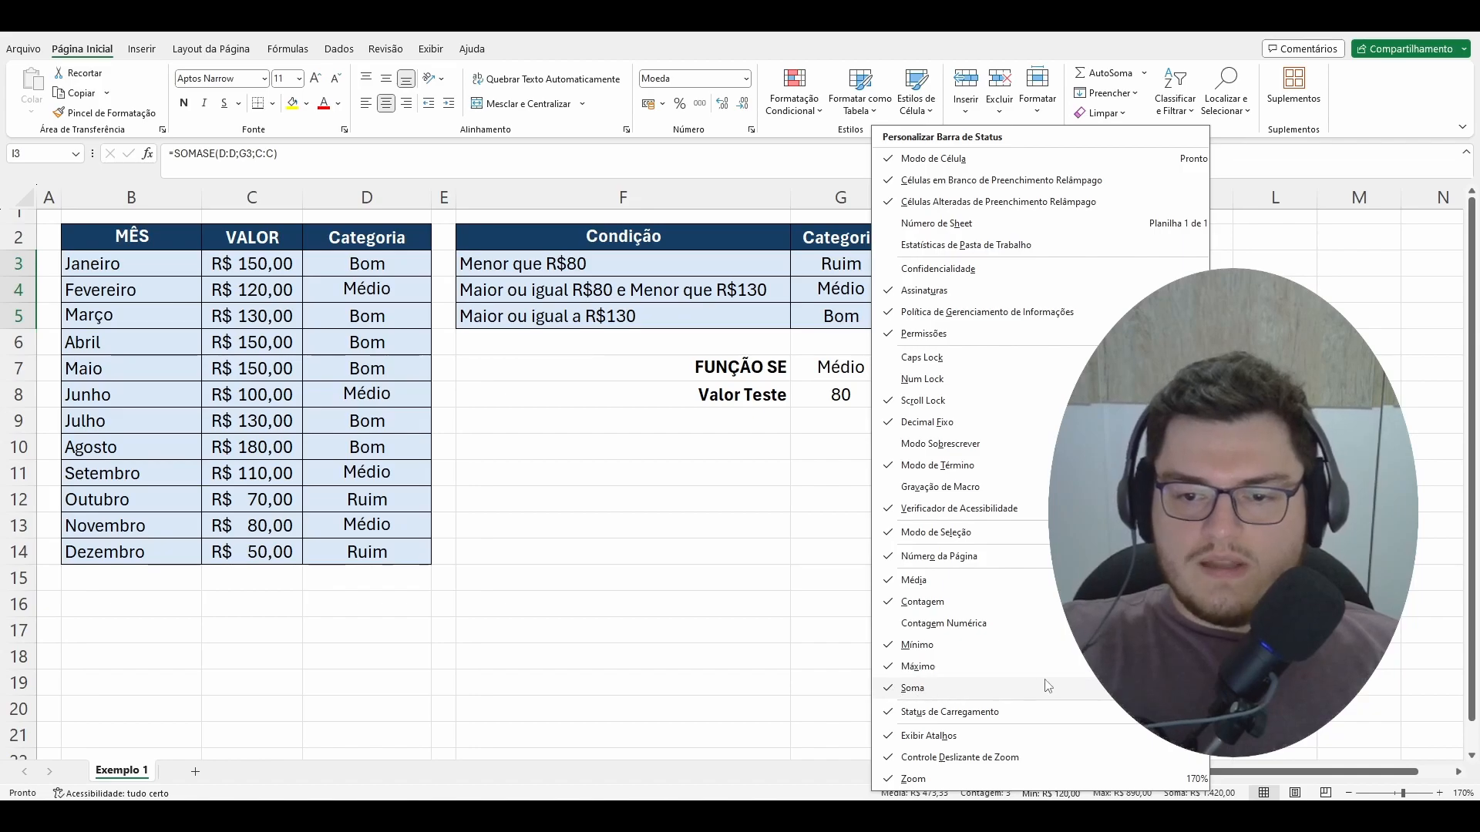
pyautogui.click(913, 688)
pyautogui.press('Escape')
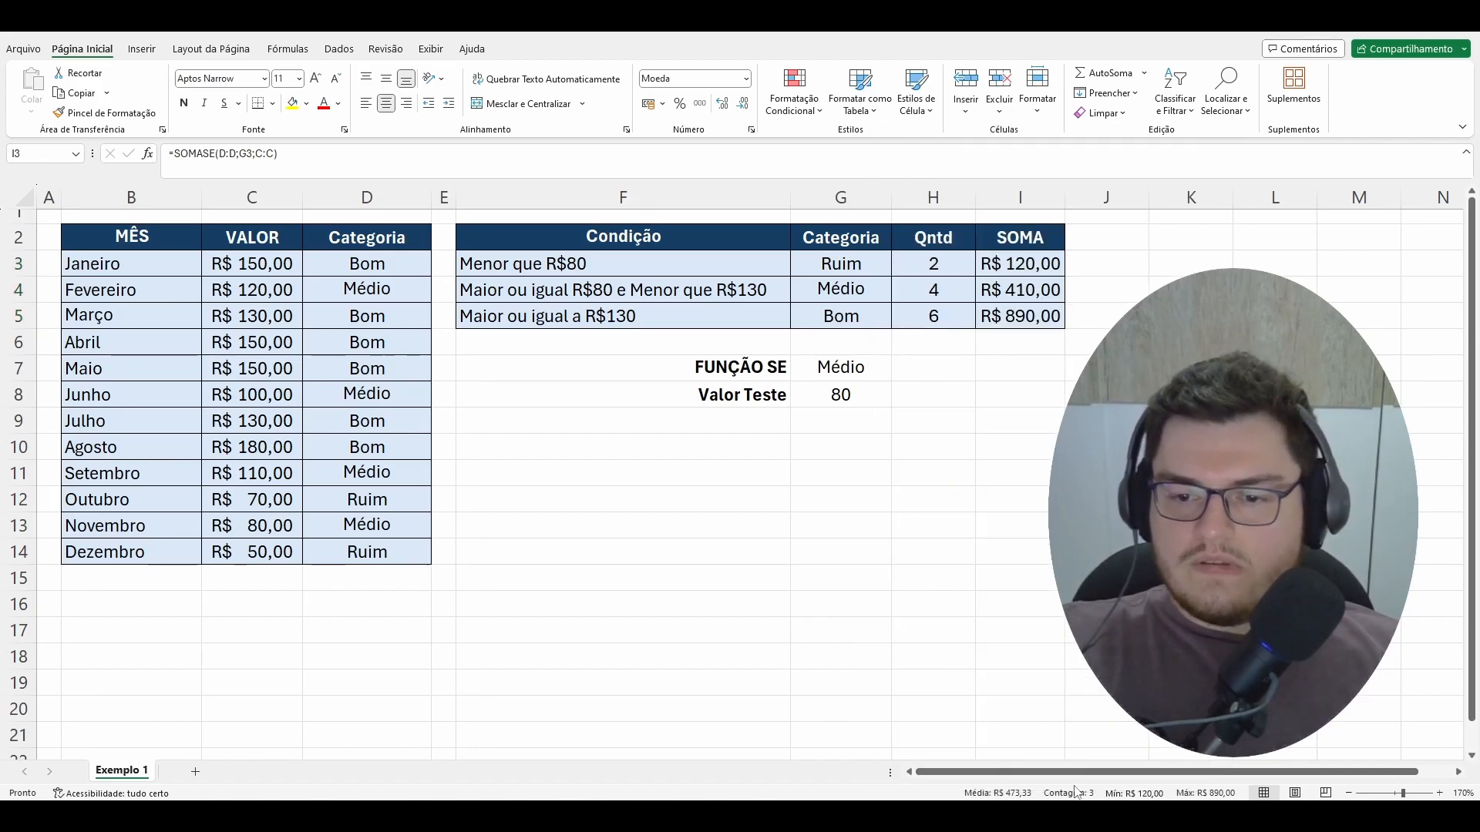
pyautogui.rightClick(919, 796)
pyautogui.click(913, 689)
pyautogui.press('Escape')
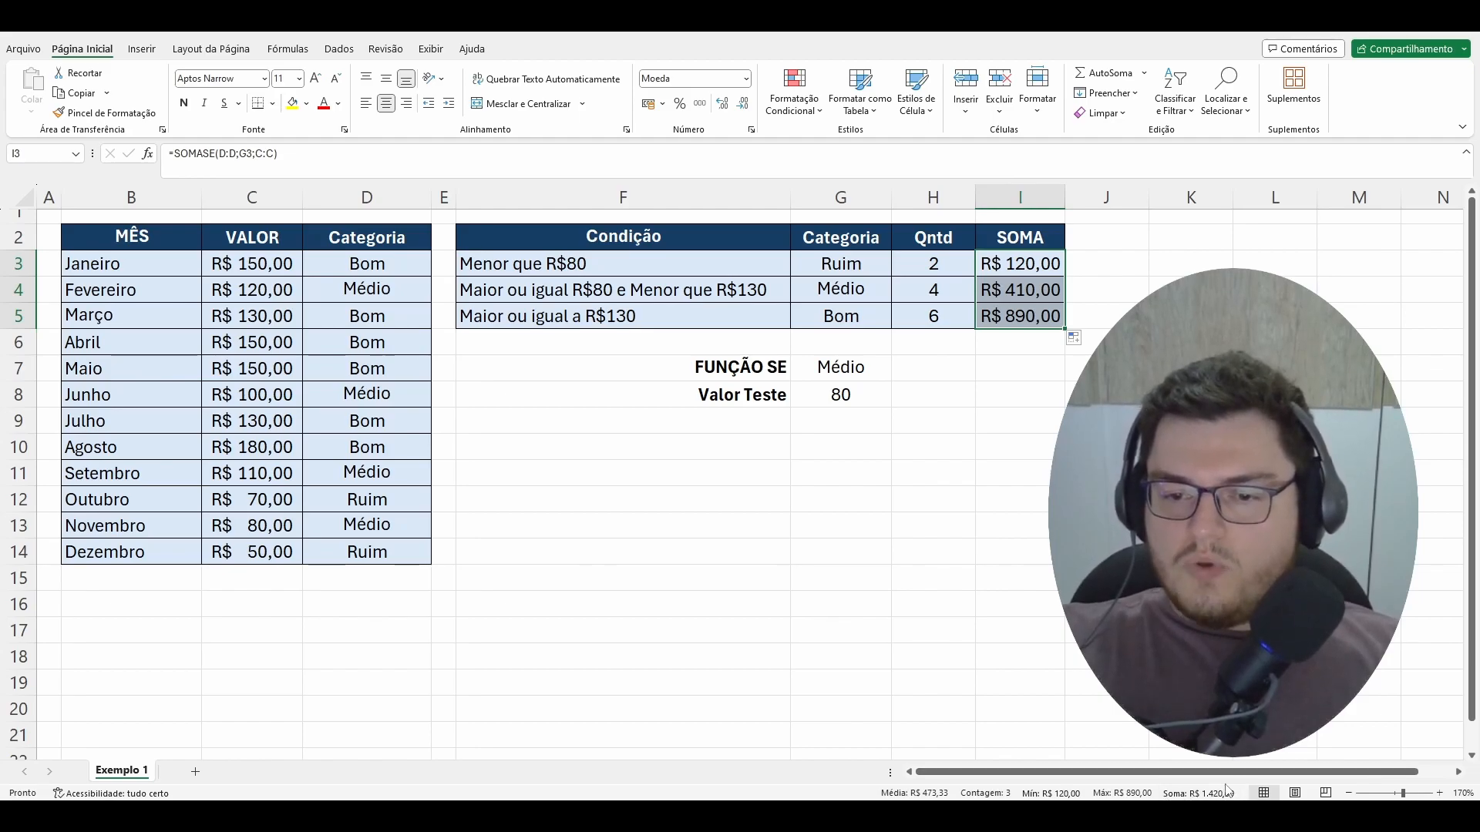
# Step: Compare the status bar sum of the category totals I3:I5 with that of the monthly values C3:C14
pyautogui.click(1019, 271)
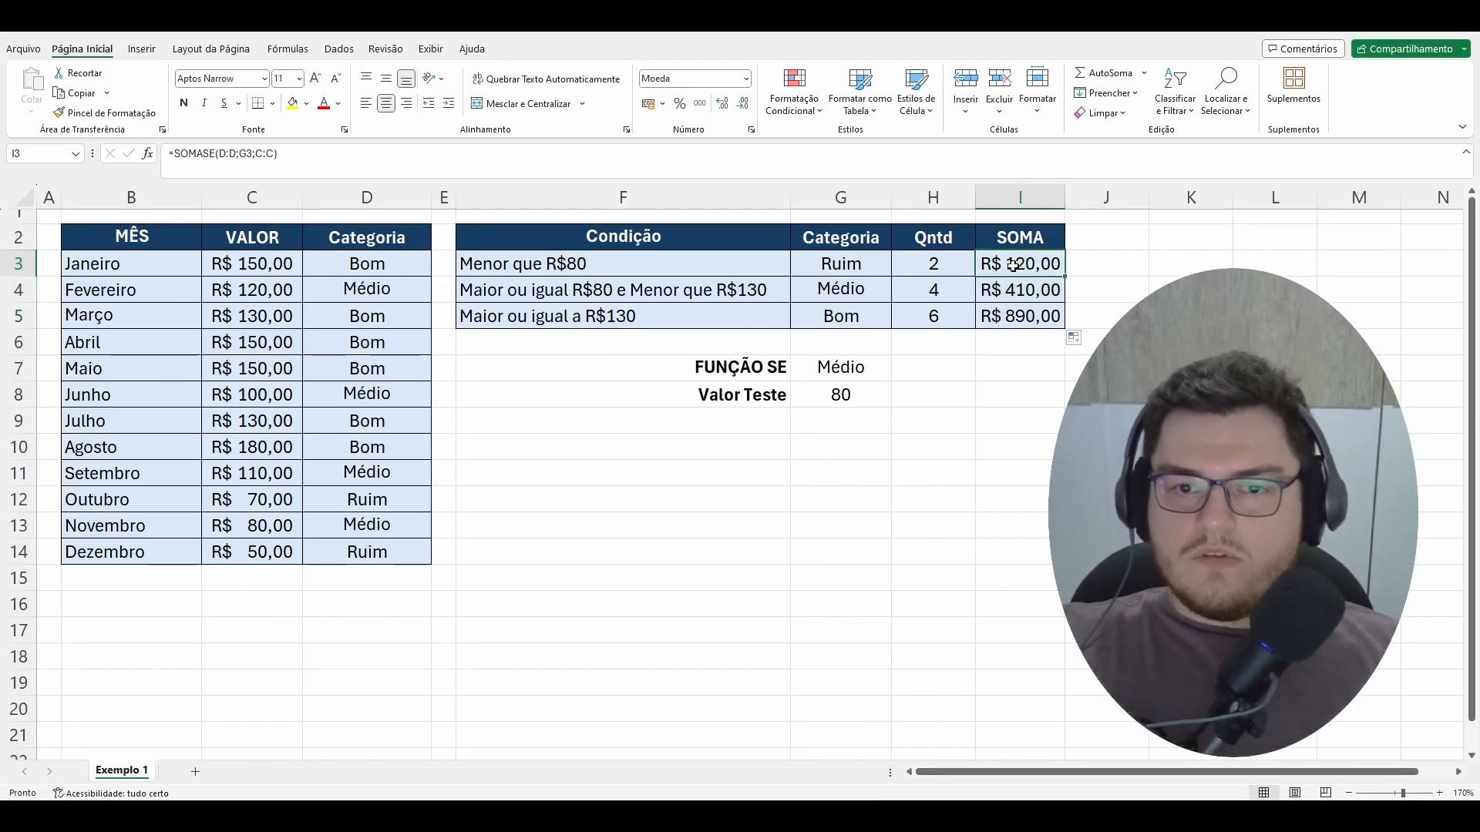
pyautogui.click(855, 264)
pyautogui.click(860, 288)
pyautogui.click(866, 317)
pyautogui.moveTo(1023, 276); pyautogui.dragTo(1023, 319)
pyautogui.moveTo(289, 263); pyautogui.dragTo(256, 555)
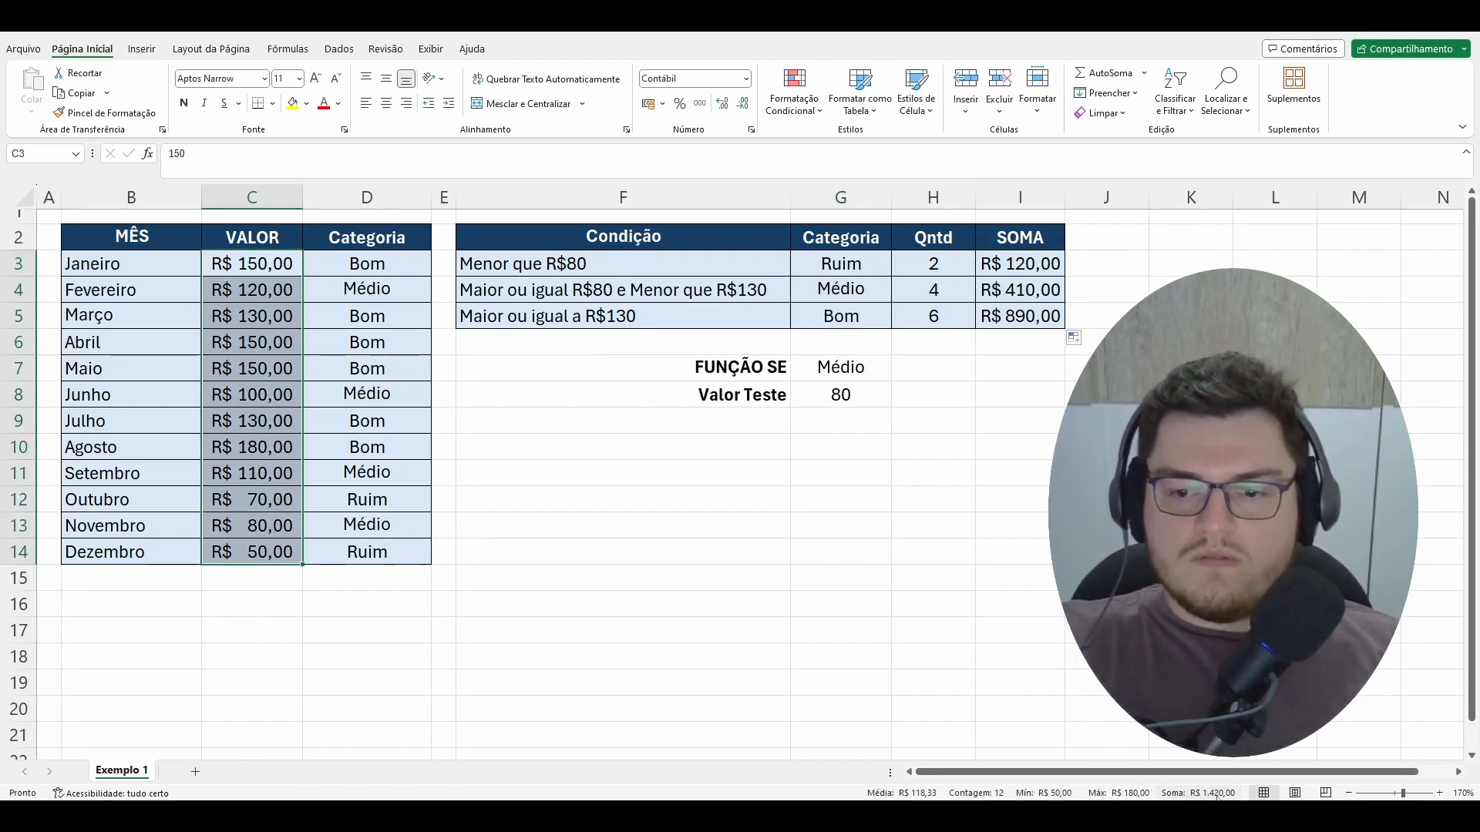
pyautogui.click(944, 601)
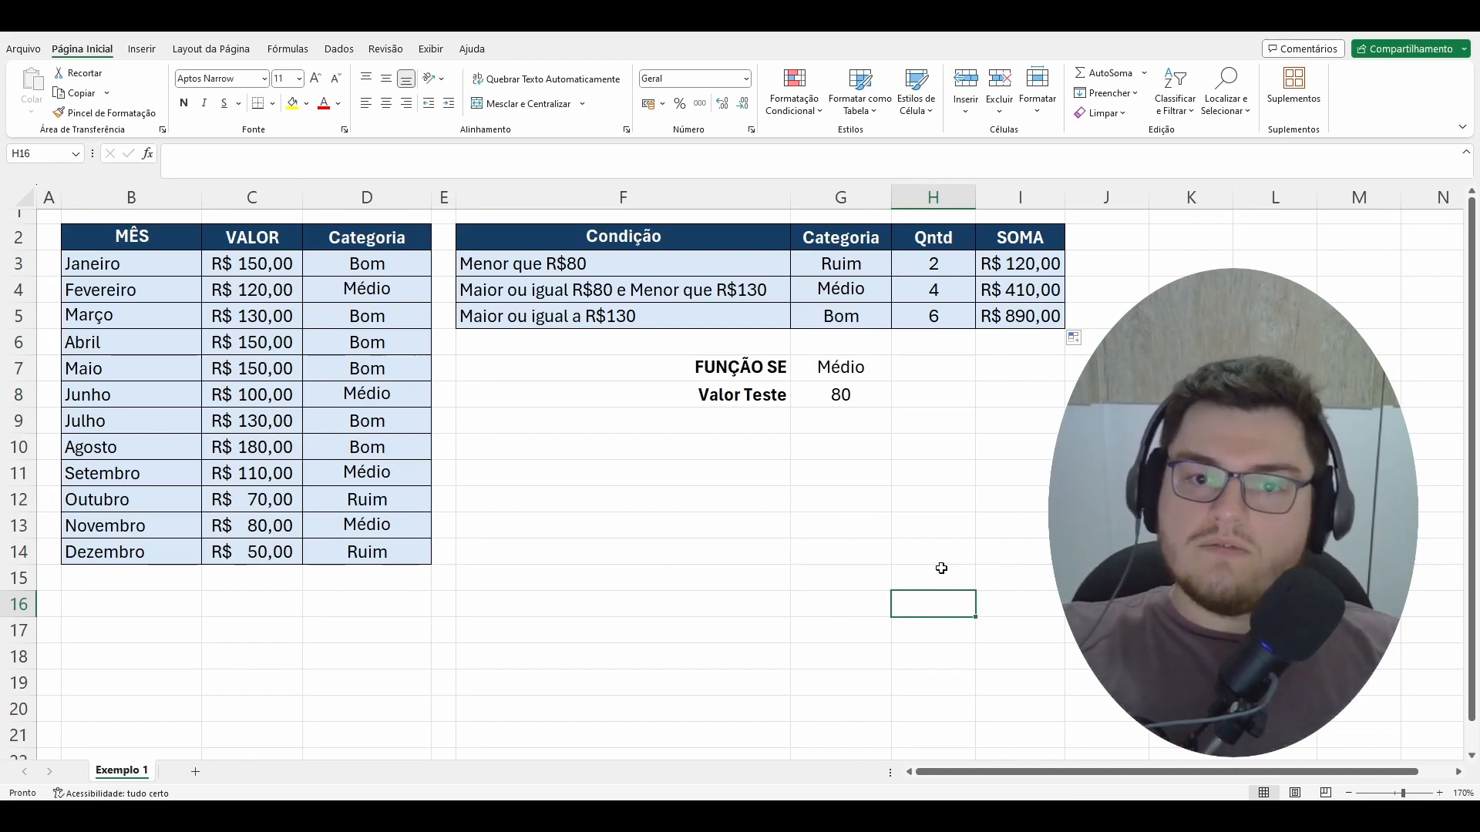